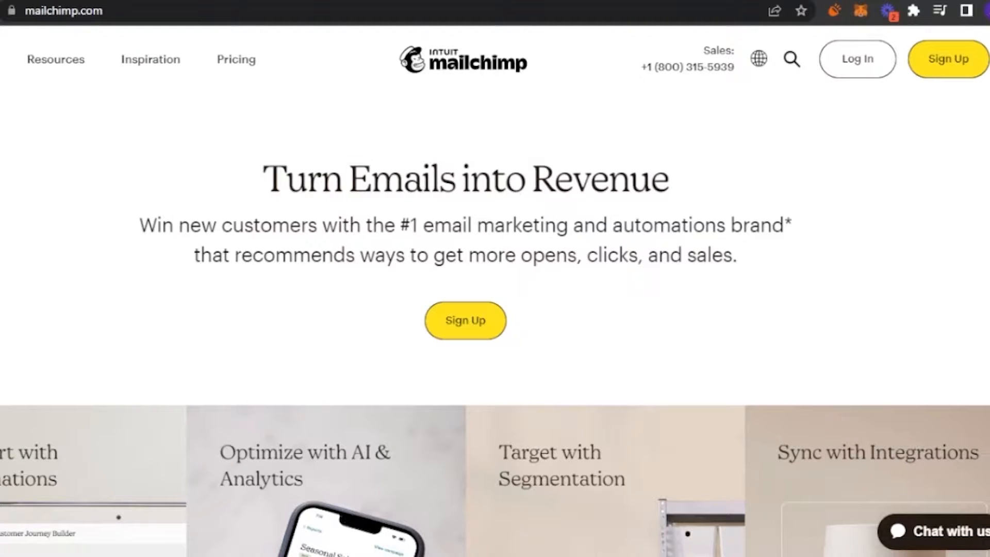
# - Open the pricing plans, choose the Free plan and look over its account sign-up form
pyautogui.scroll(-1, 496, 330)
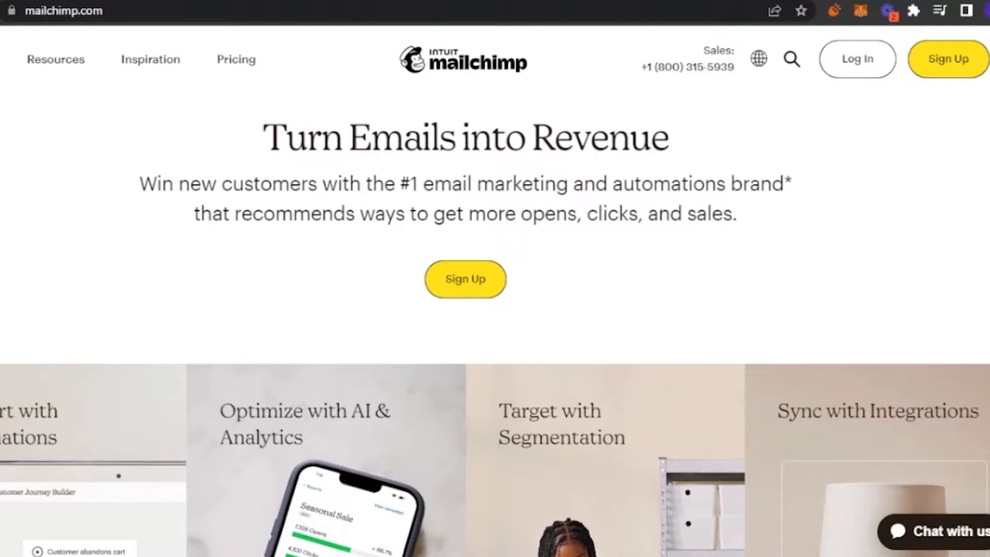
pyautogui.scroll(1, 496, 330)
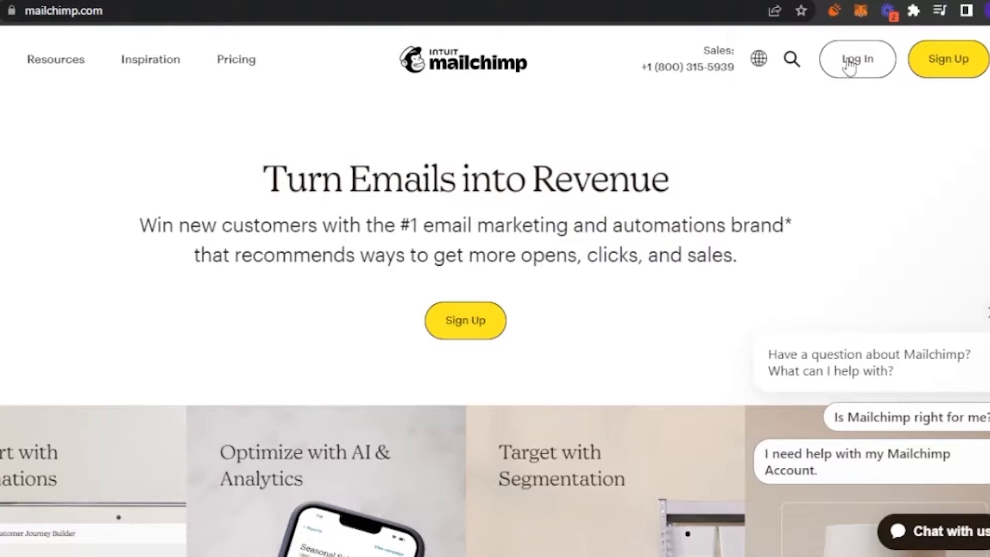
pyautogui.click(962, 62)
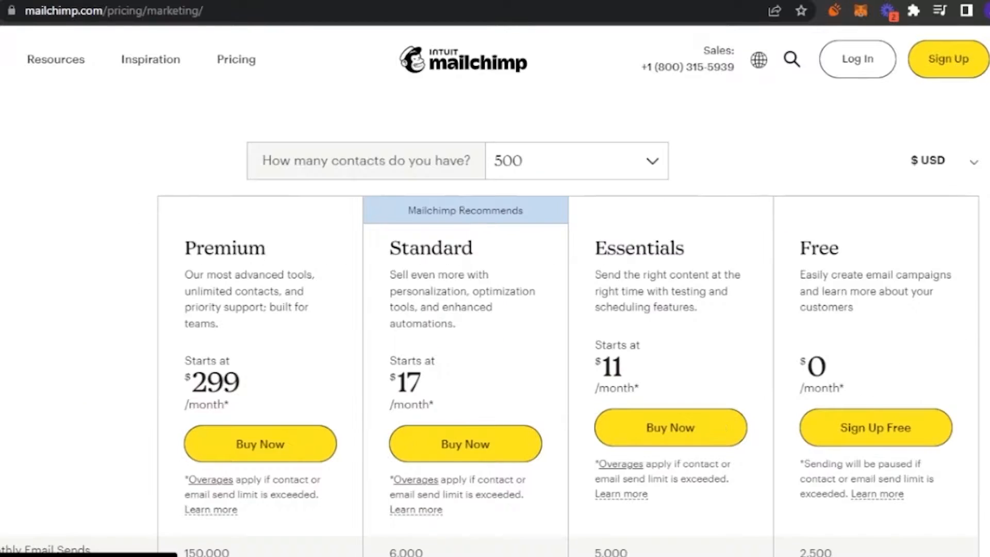
pyautogui.scroll(-2, 698, 138)
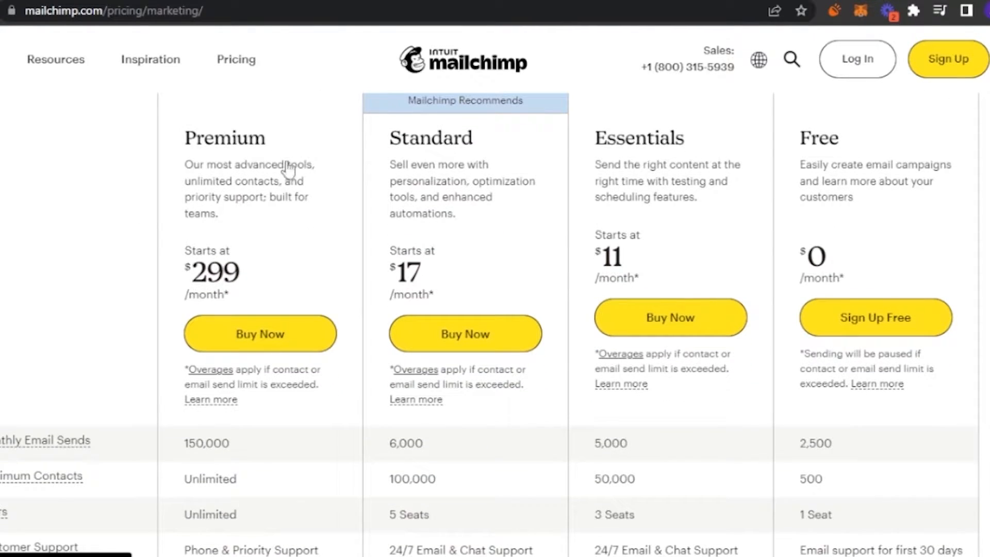
pyautogui.click(909, 341)
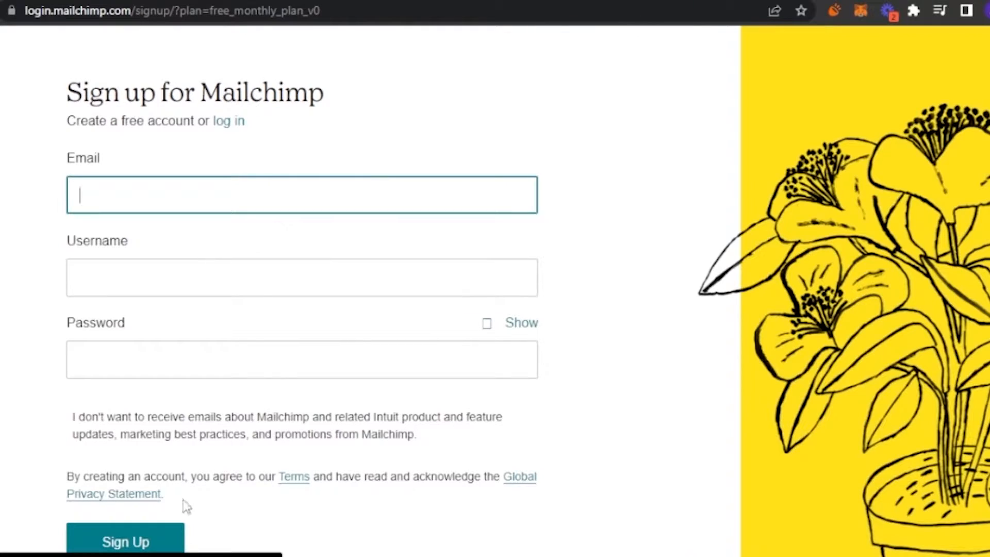
pyautogui.scroll(-2, 772, 260)
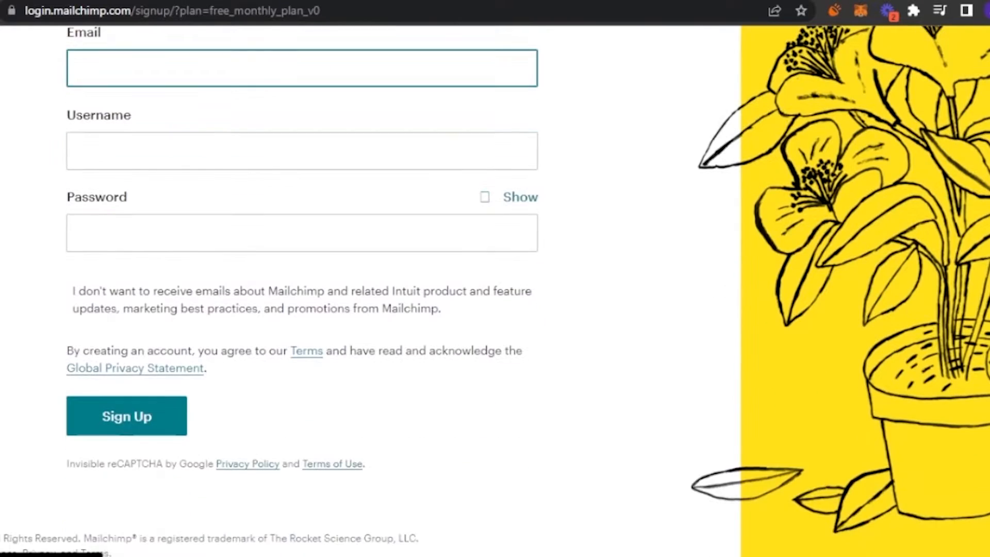
pyautogui.scroll(2, 772, 261)
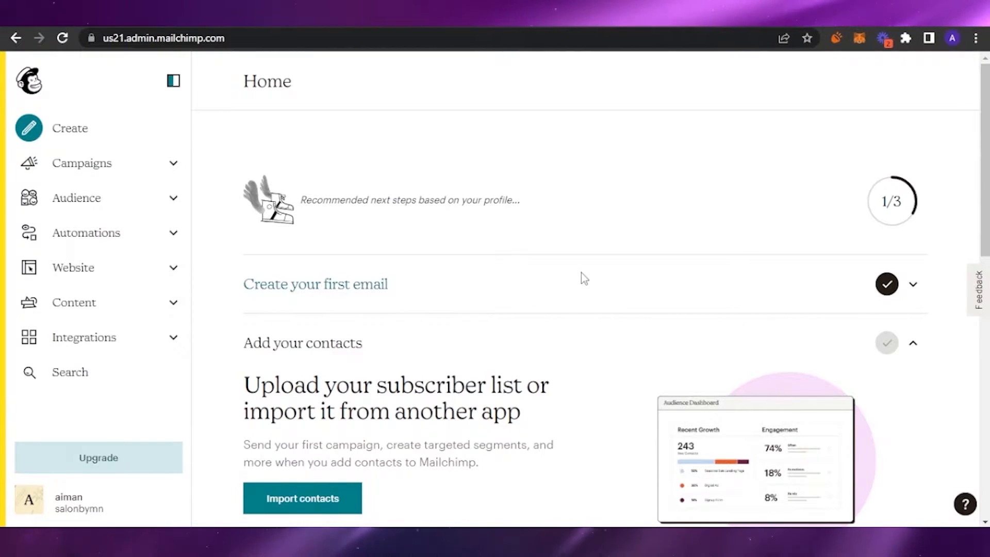
# - Review the Home dashboard's recommended next steps, activity feed and total audience summary
pyautogui.scroll(-2, 915, 252)
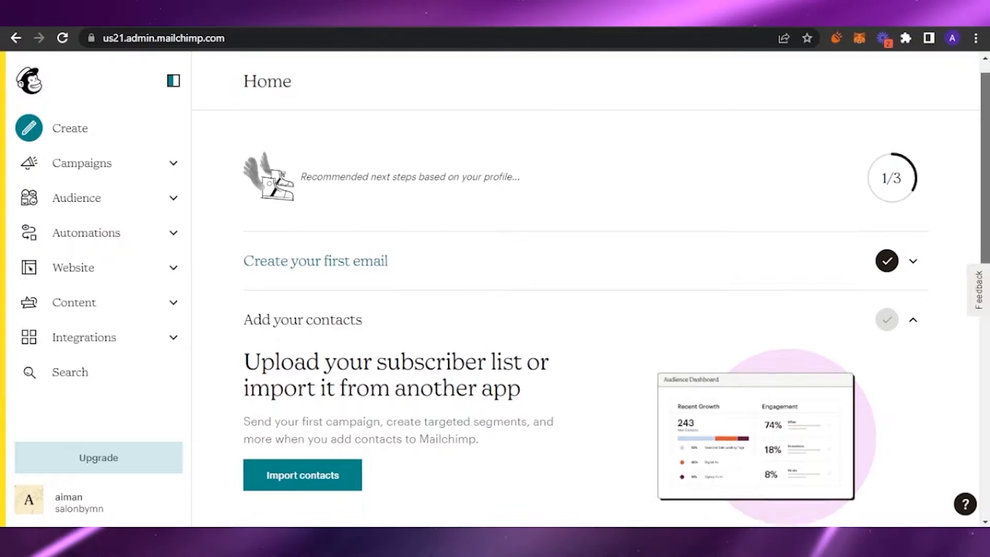
pyautogui.scroll(-5, 915, 252)
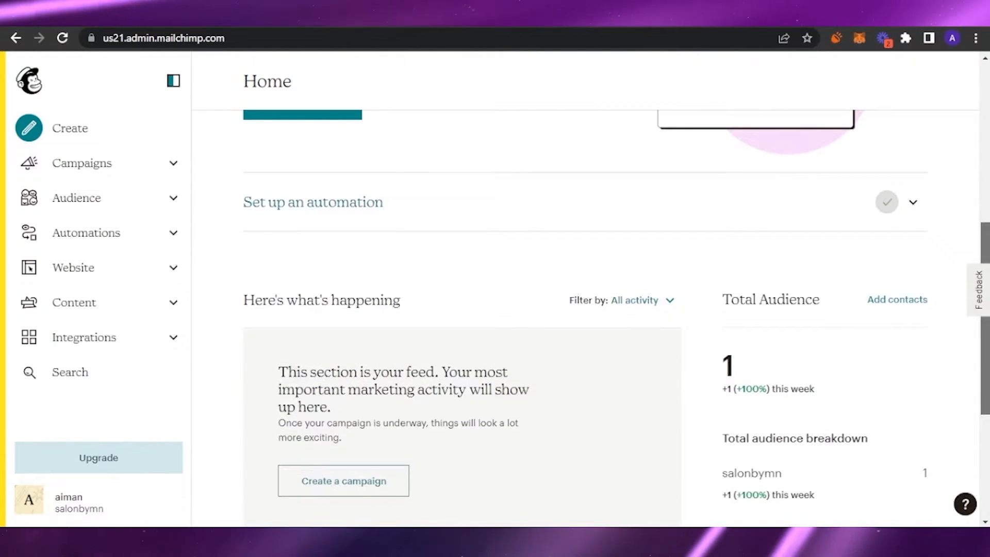
pyautogui.scroll(-2, 585, 310)
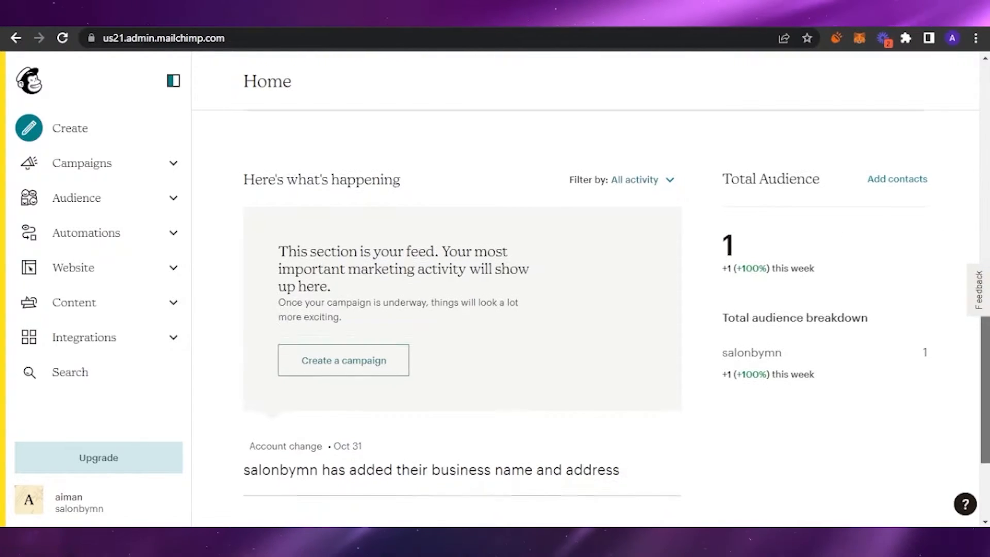
pyautogui.scroll(-1, 887, 186)
pyautogui.scroll(-2, 462, 310)
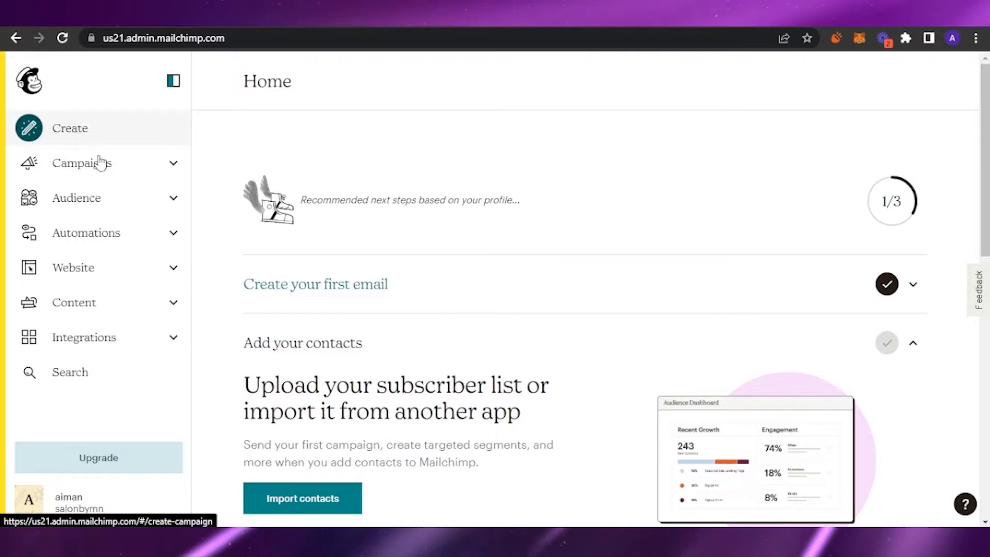
# - Expand the Content section and view the Creative Assistant page
pyautogui.click(176, 305)
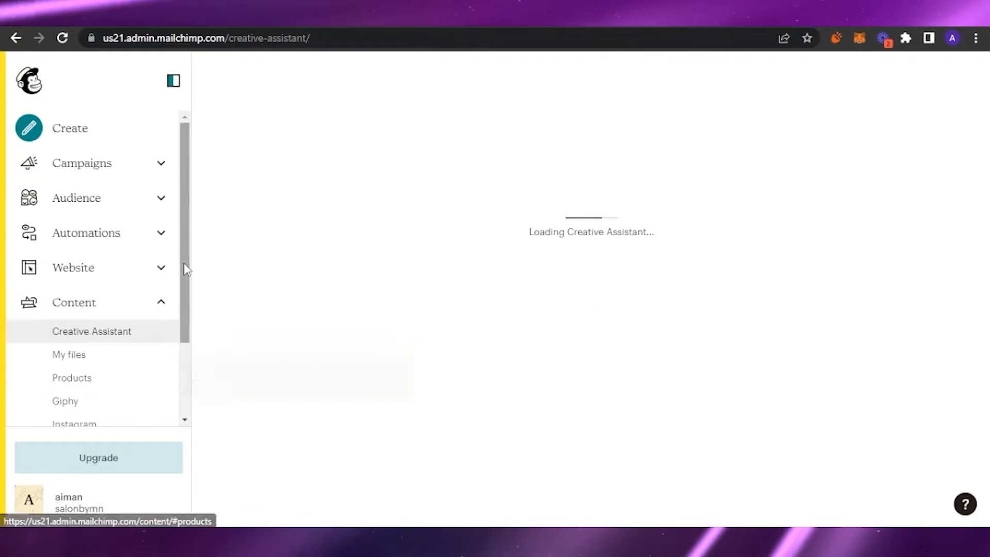
pyautogui.scroll(-1, 186, 267)
pyautogui.moveTo(191, 308); pyautogui.dragTo(182, 181)
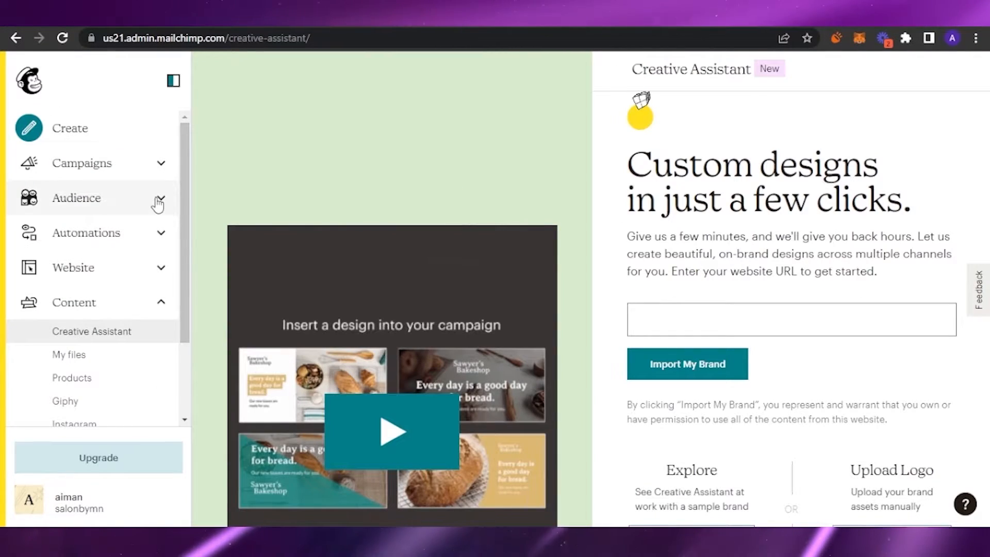
# - Open the Audience dashboard and look through its getting-started resources
pyautogui.click(157, 204)
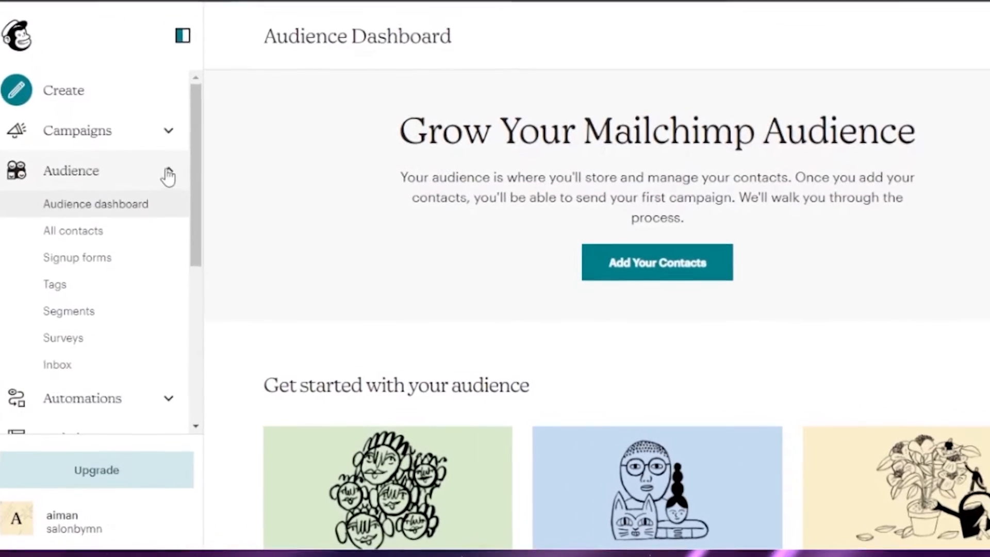
pyautogui.scroll(-5, 963, 206)
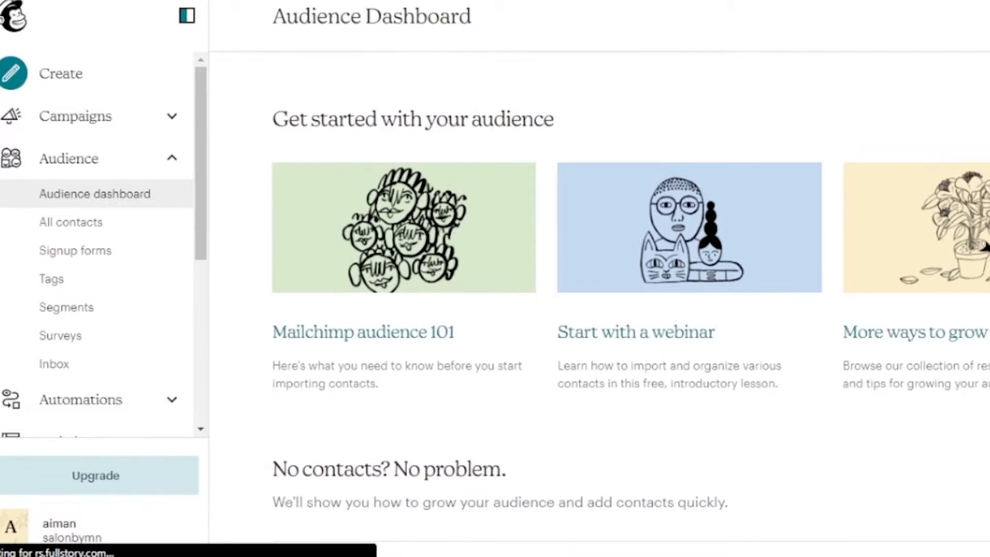
pyautogui.scroll(5, 598, 279)
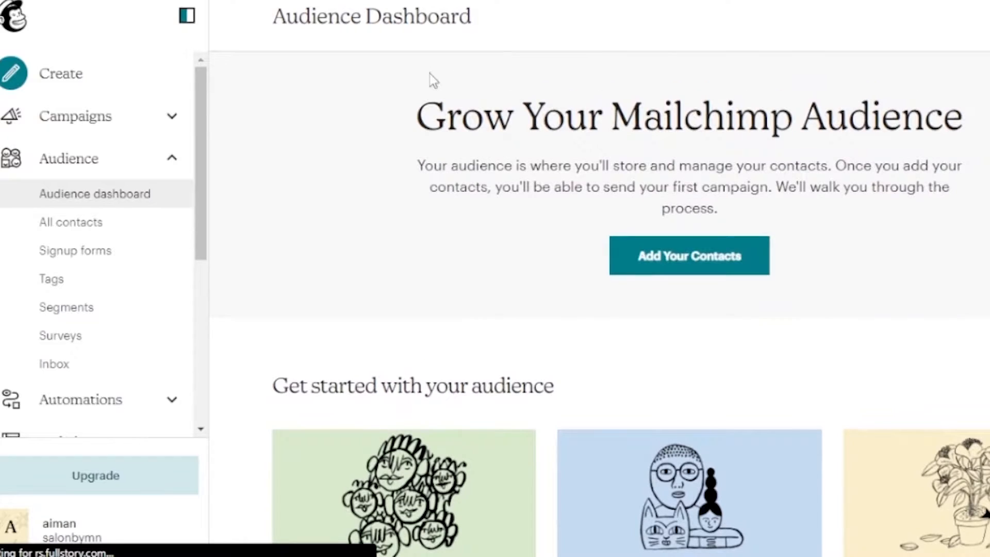
# - Open the Automations overview and browse the popular pre-built customer journeys
pyautogui.moveTo(205, 85); pyautogui.dragTo(203, 154)
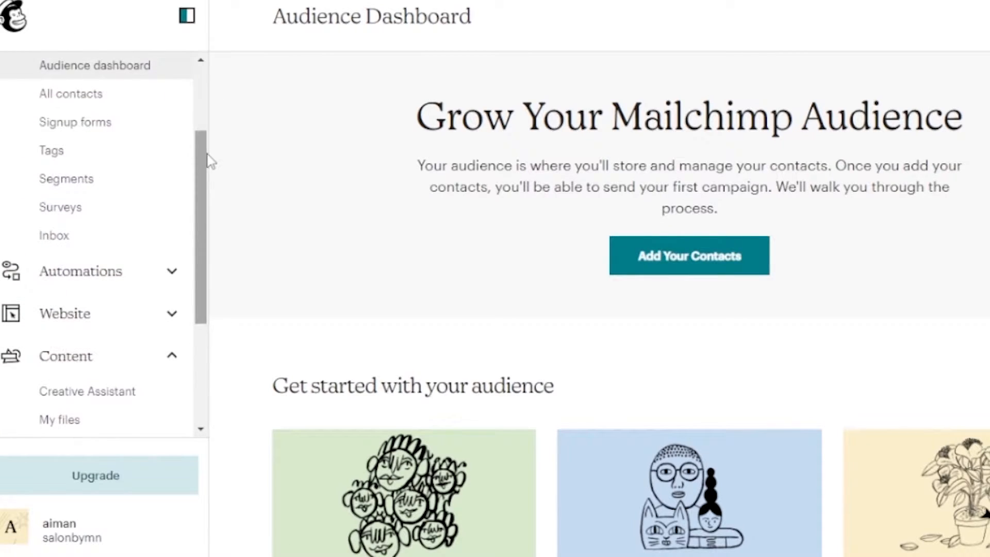
pyautogui.click(170, 281)
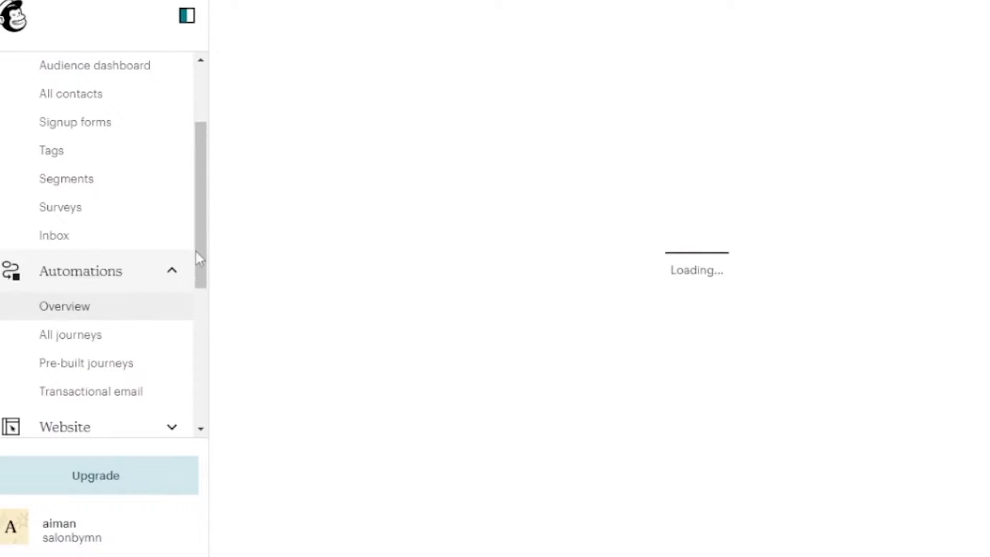
pyautogui.moveTo(211, 243); pyautogui.dragTo(209, 264)
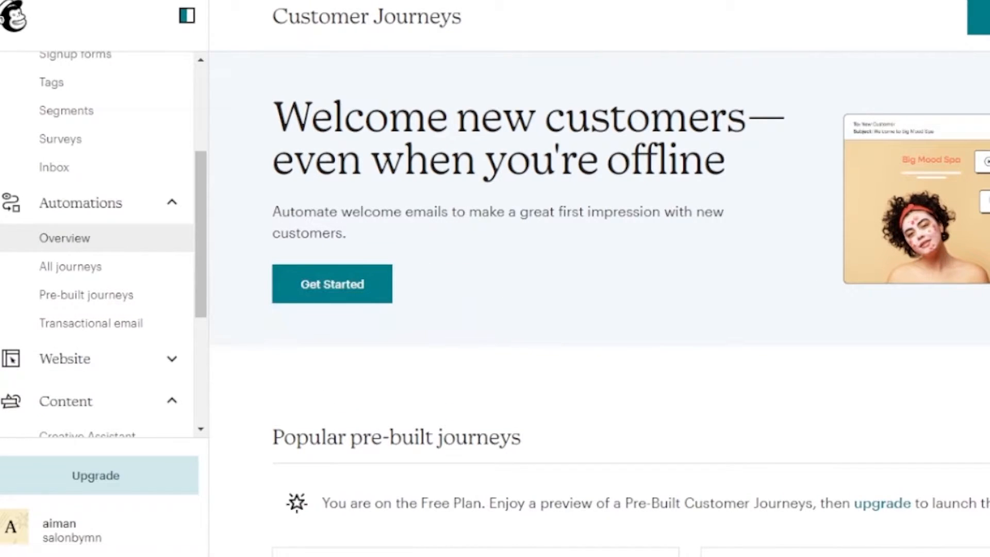
pyautogui.scroll(-10, 631, 303)
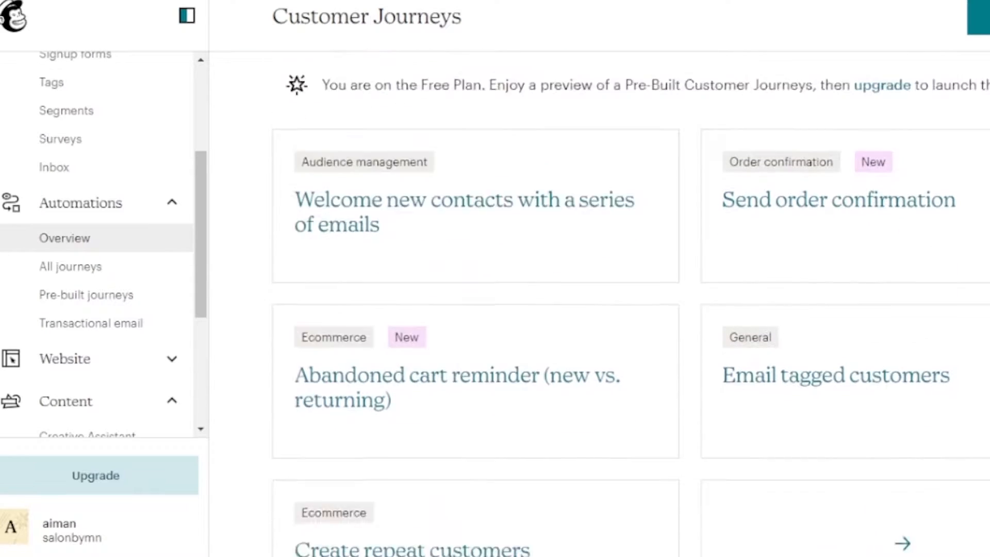
pyautogui.scroll(-5, 235, 204)
pyautogui.scroll(15, 234, 204)
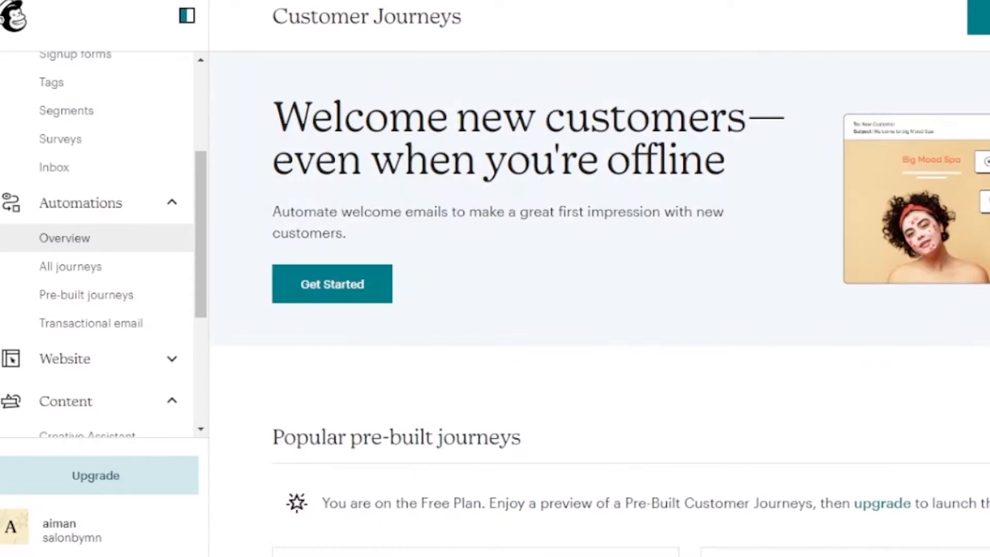
# - Open the Surveys page of the Audience section
pyautogui.moveTo(203, 188); pyautogui.dragTo(202, 124)
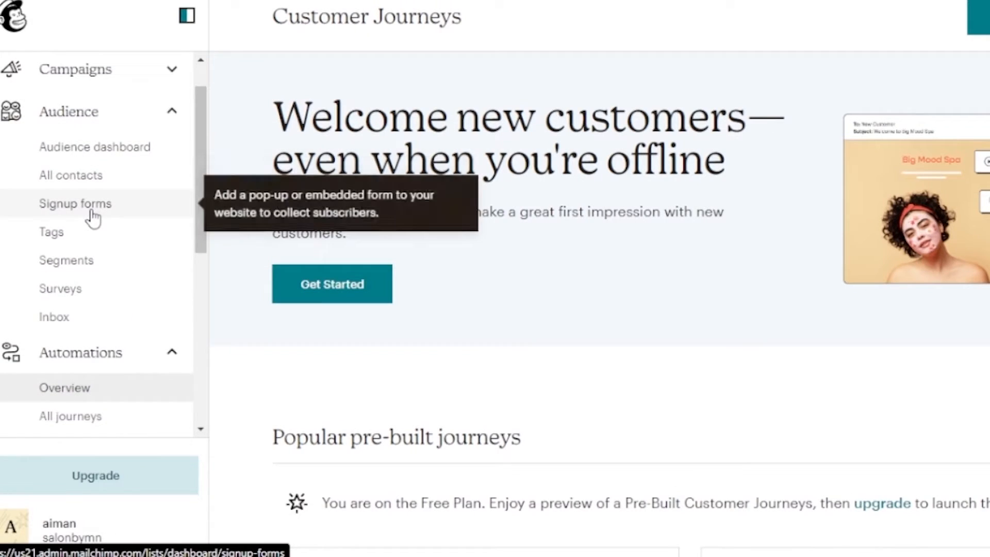
pyautogui.click(74, 299)
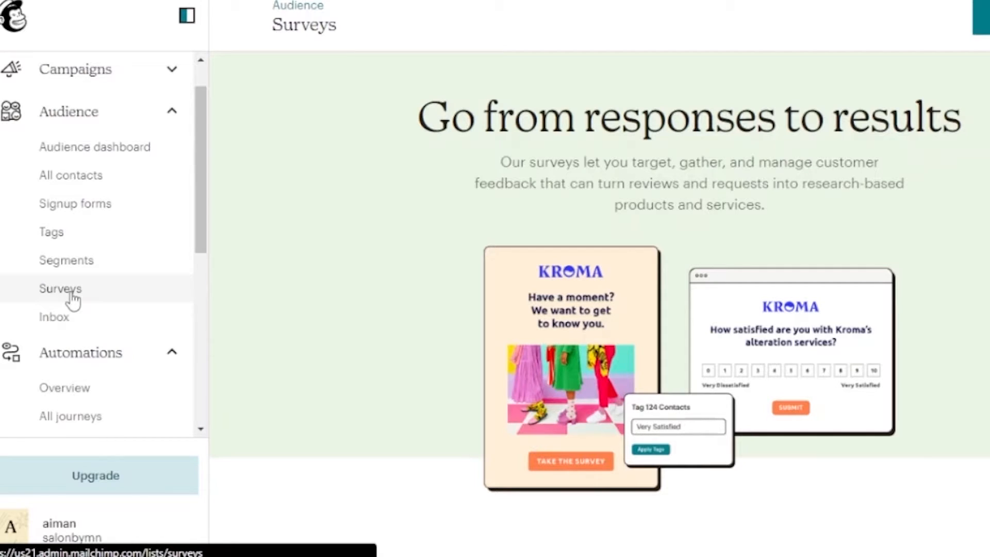
pyautogui.click(74, 300)
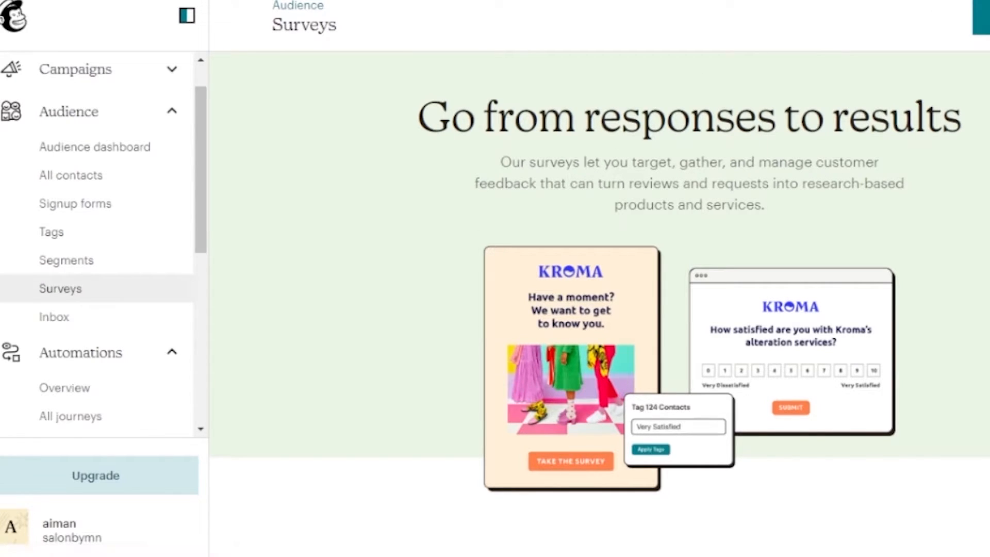
# - Examine the Surveys page, including the sample surveys, the current audience selection and the survey creation section
pyautogui.scroll(-10, 599, 279)
pyautogui.scroll(1, 599, 278)
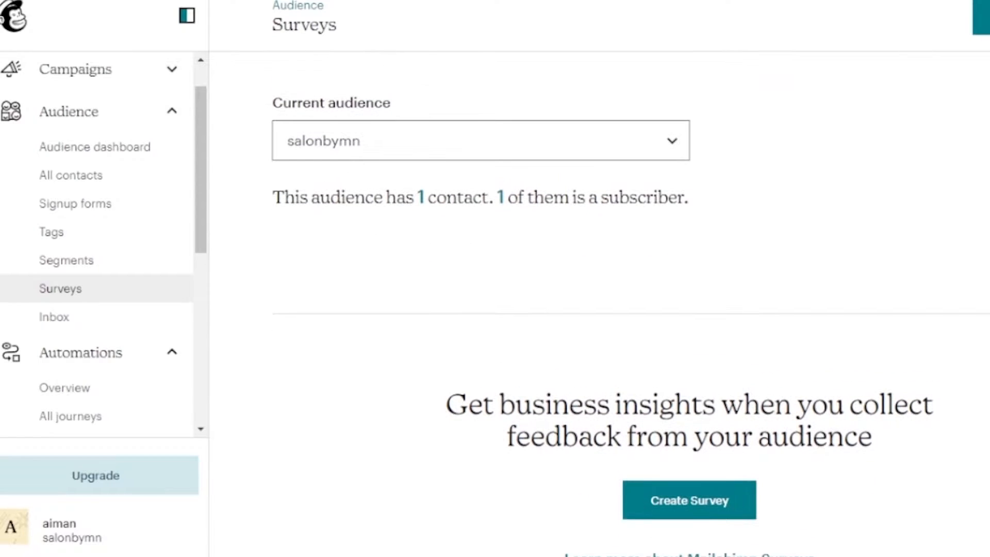
pyautogui.scroll(8, 598, 279)
pyautogui.scroll(-4, 598, 279)
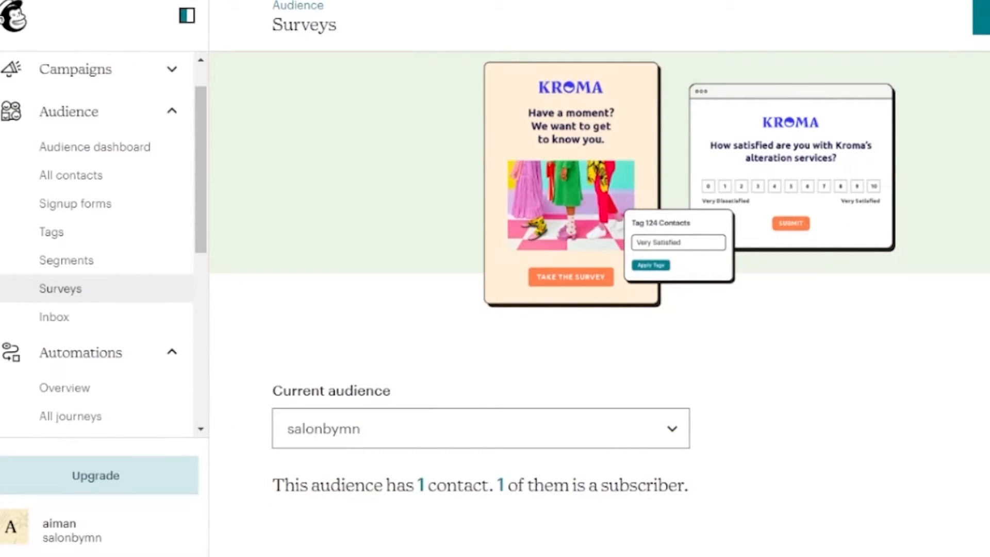
pyautogui.scroll(-1, 598, 278)
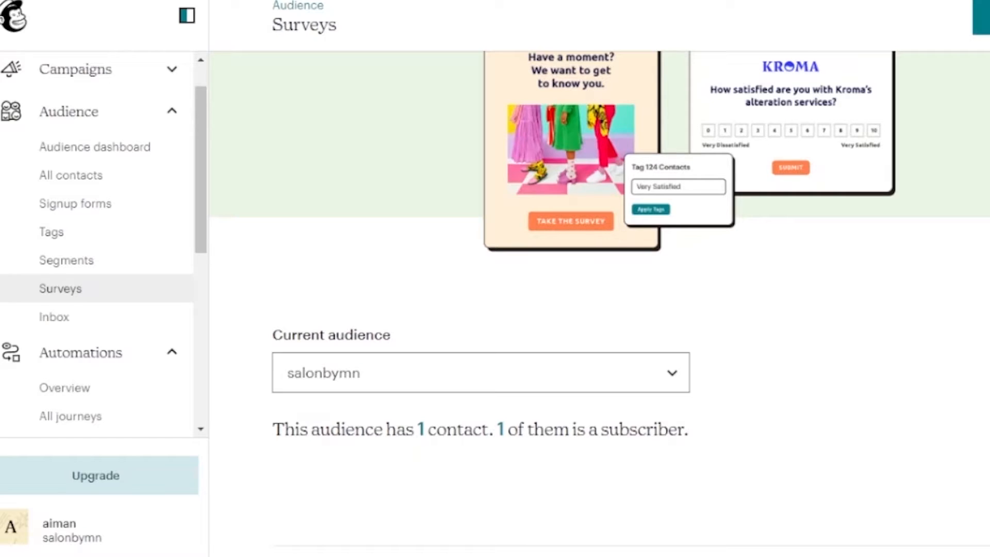
pyautogui.scroll(1, 599, 304)
pyautogui.scroll(-1, 599, 303)
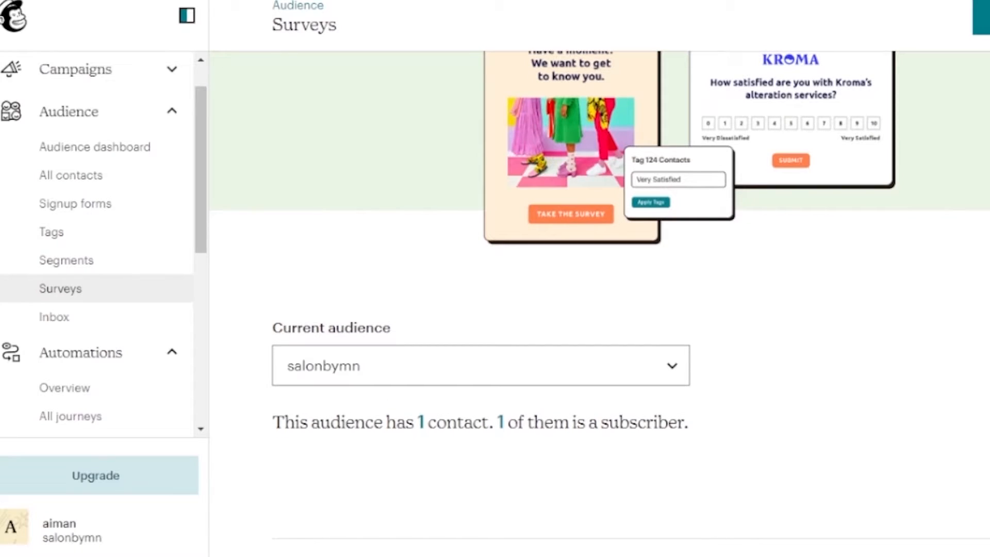
pyautogui.scroll(1, 599, 298)
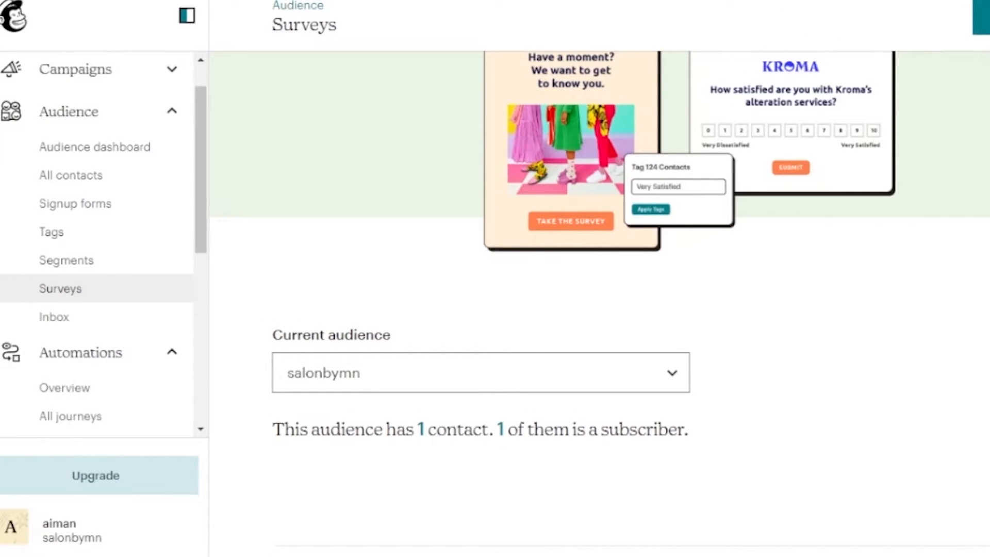
pyautogui.scroll(5, 599, 298)
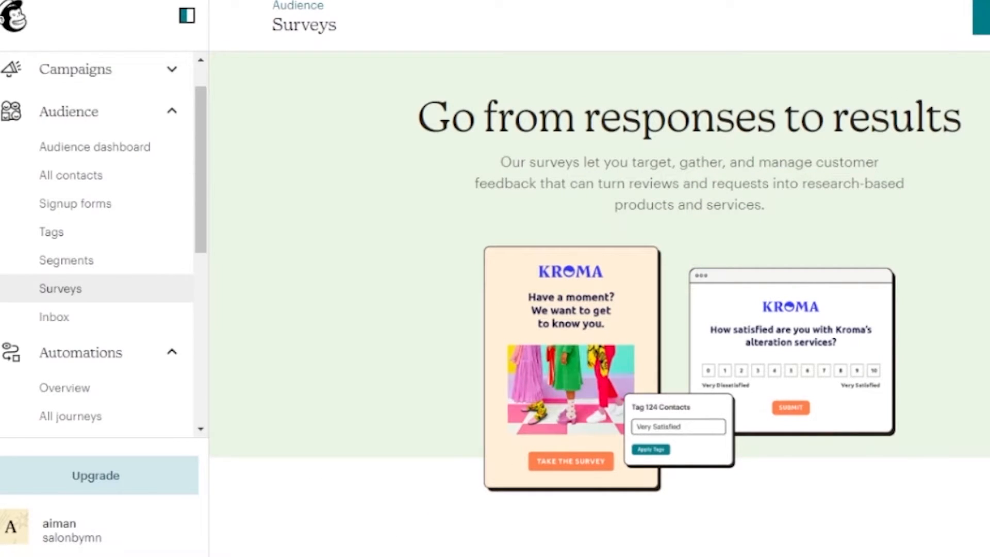
pyautogui.scroll(-6, 615, 274)
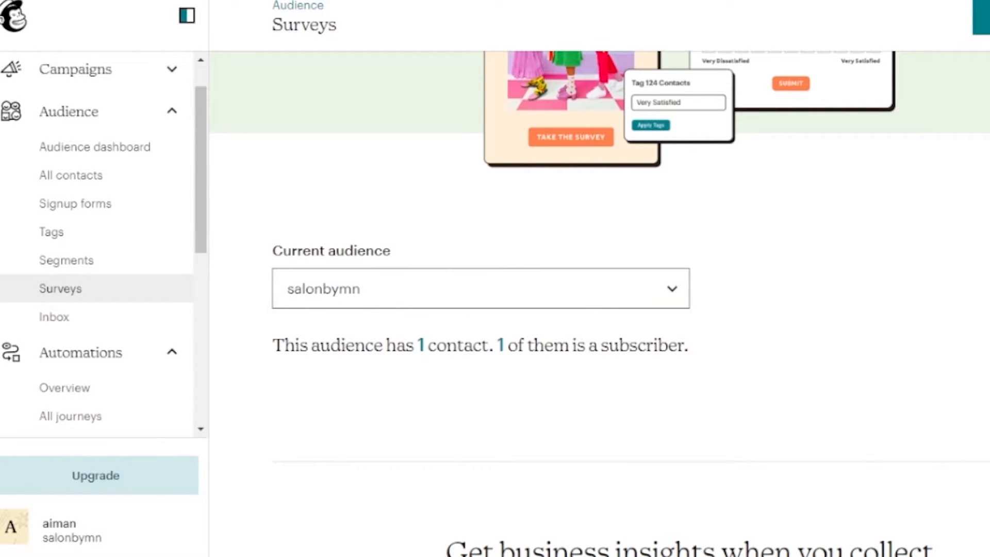
pyautogui.scroll(-2, 599, 303)
pyautogui.scroll(8, 600, 304)
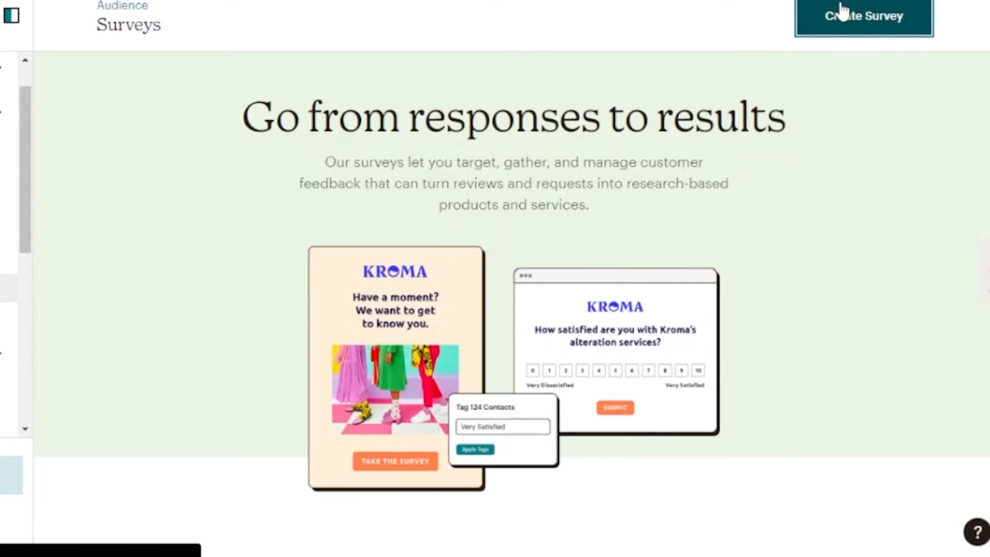
# - Create a new survey and add an Introduction block to it
pyautogui.click(841, 11)
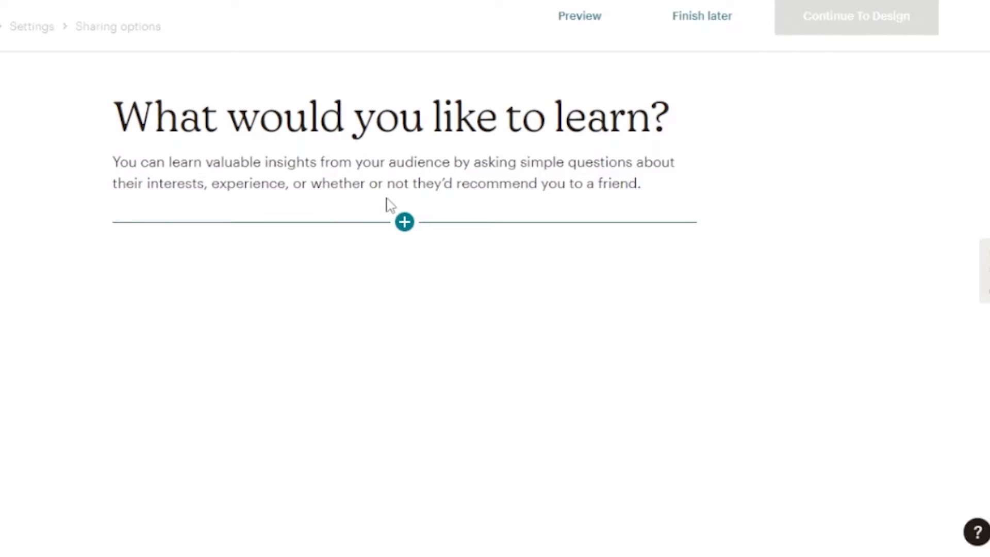
pyautogui.click(408, 225)
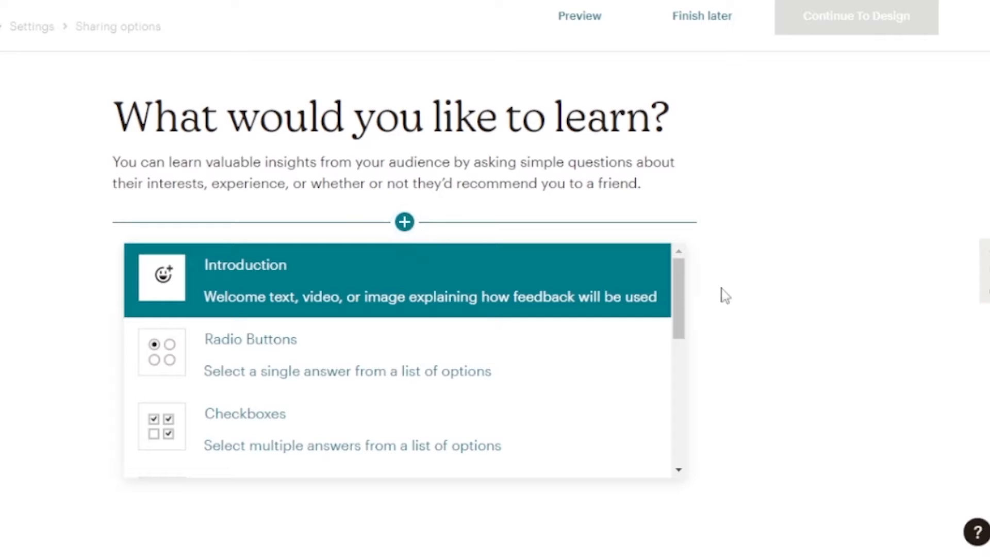
pyautogui.moveTo(677, 273); pyautogui.dragTo(648, 146)
pyautogui.click(239, 272)
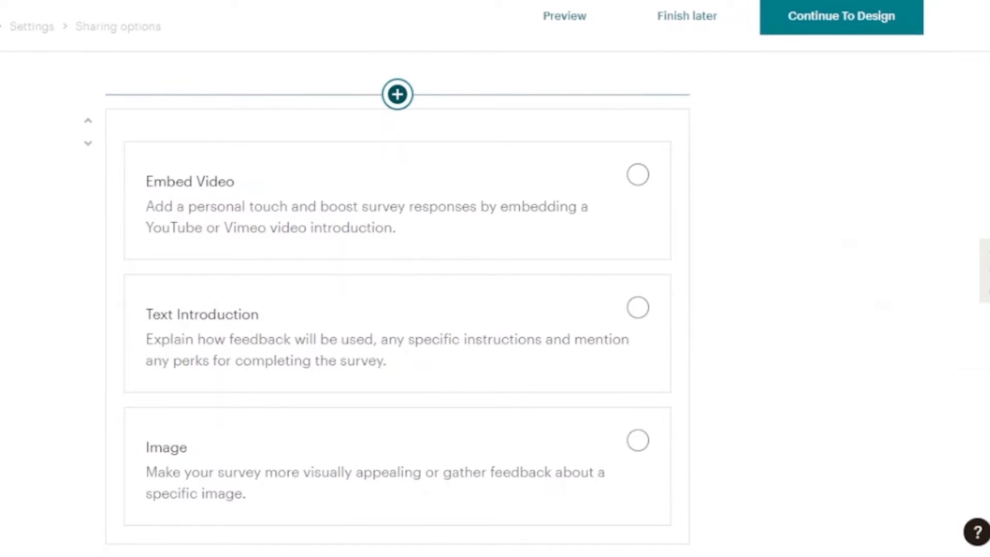
# - Make the introduction a Text Introduction reading "hello, hope to have honest feedback from you guys!"
pyautogui.scroll(-2, 397, 291)
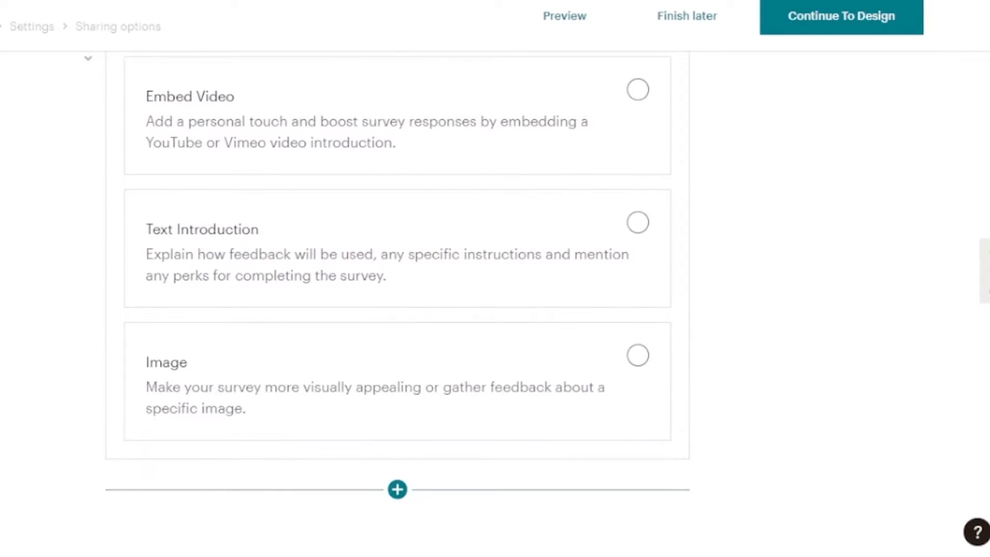
pyautogui.scroll(1, 397, 292)
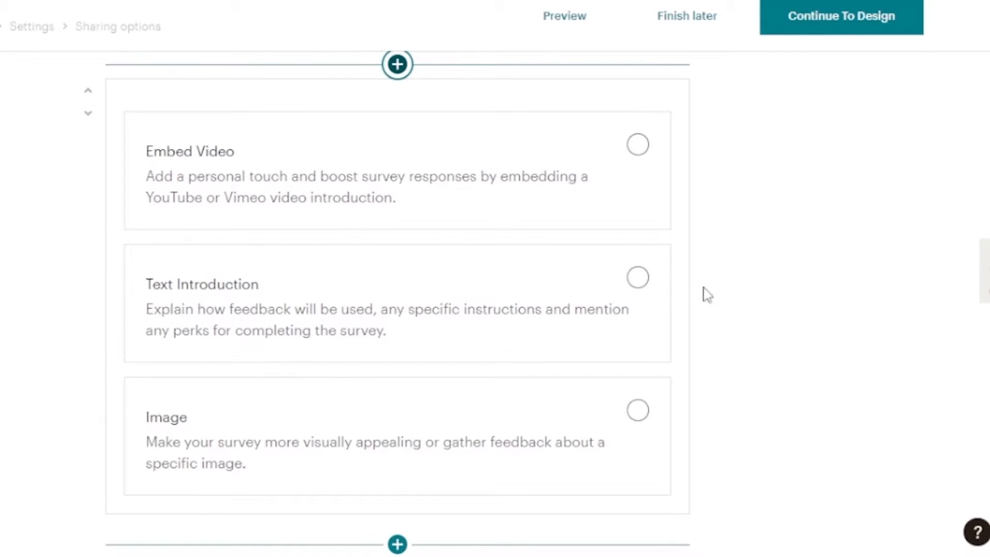
pyautogui.click(635, 289)
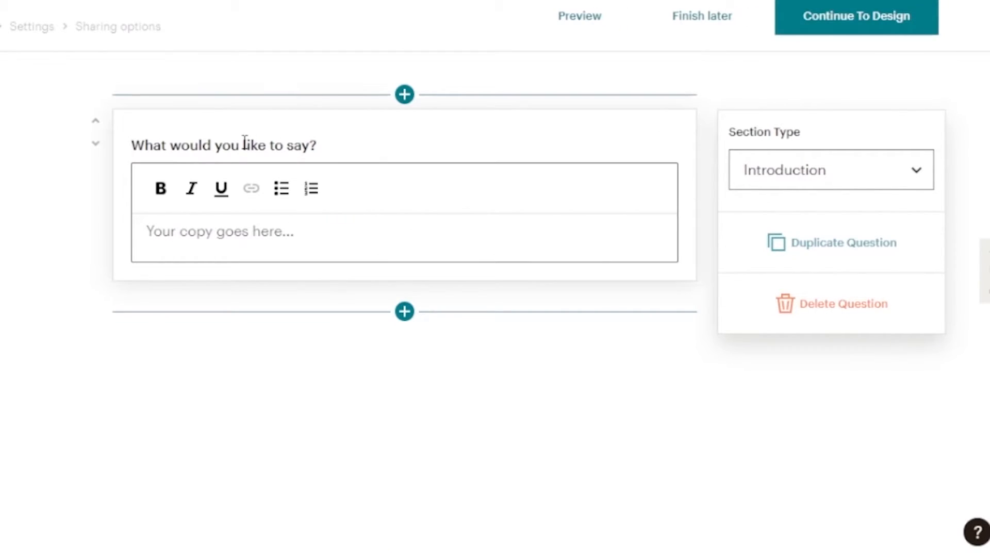
pyautogui.click(279, 225)
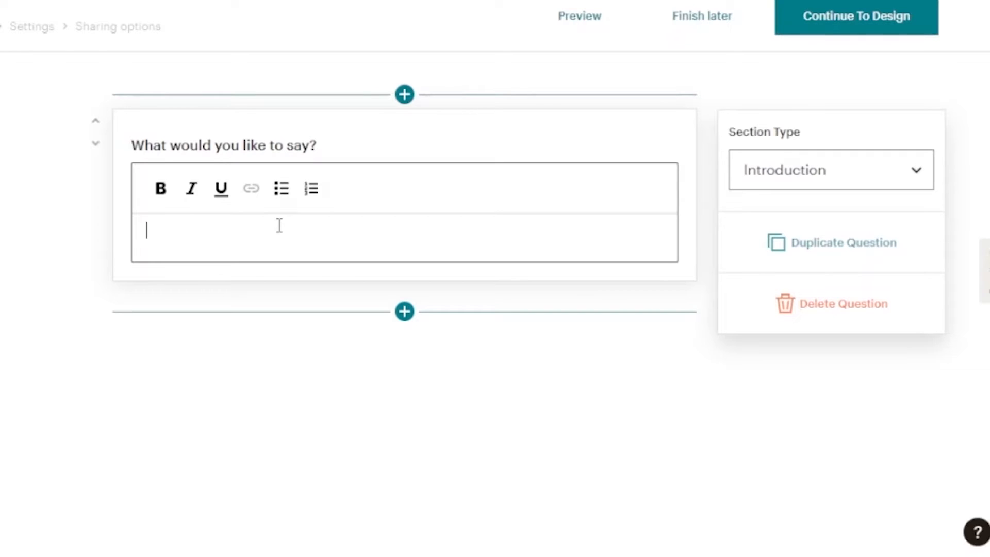
pyautogui.write('hello, hope to have honest feedback from you guys!')
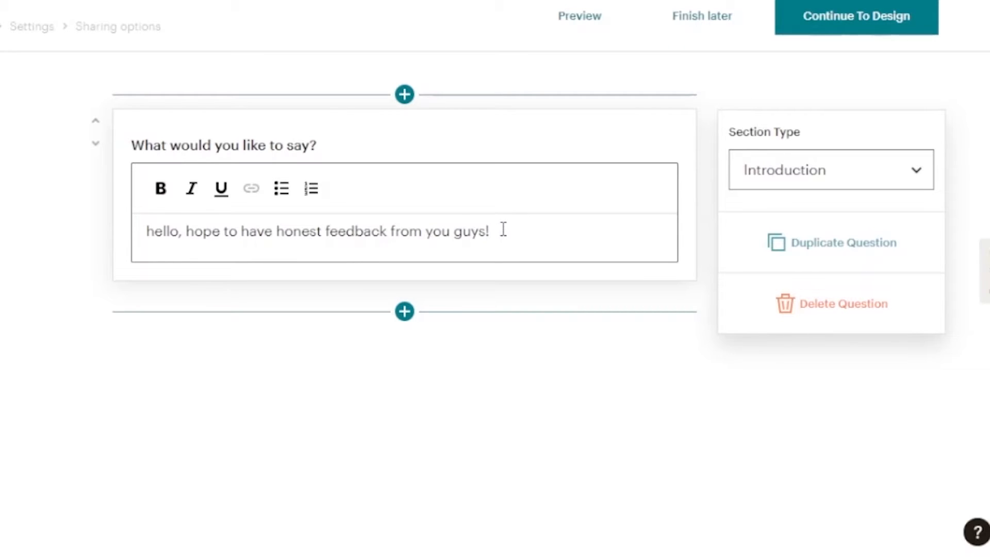
# - Format the whole introduction text as bold, italic and underlined
pyautogui.moveTo(504, 228); pyautogui.dragTo(145, 233)
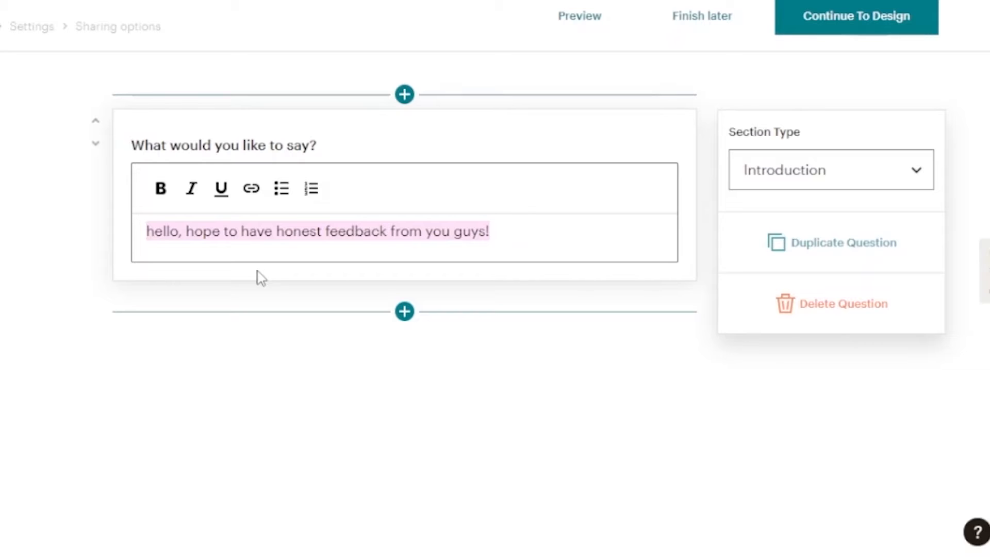
pyautogui.click(162, 194)
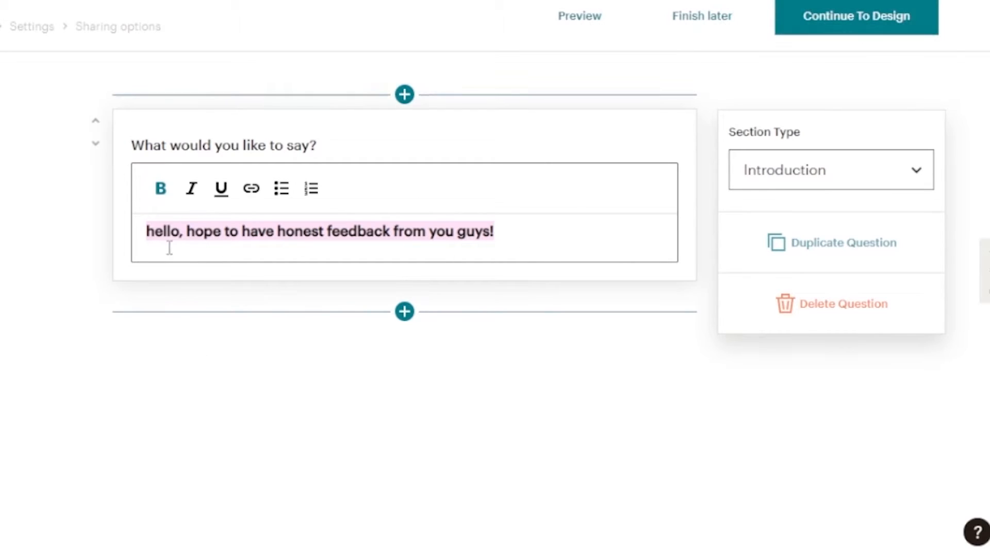
pyautogui.click(194, 196)
pyautogui.click(223, 195)
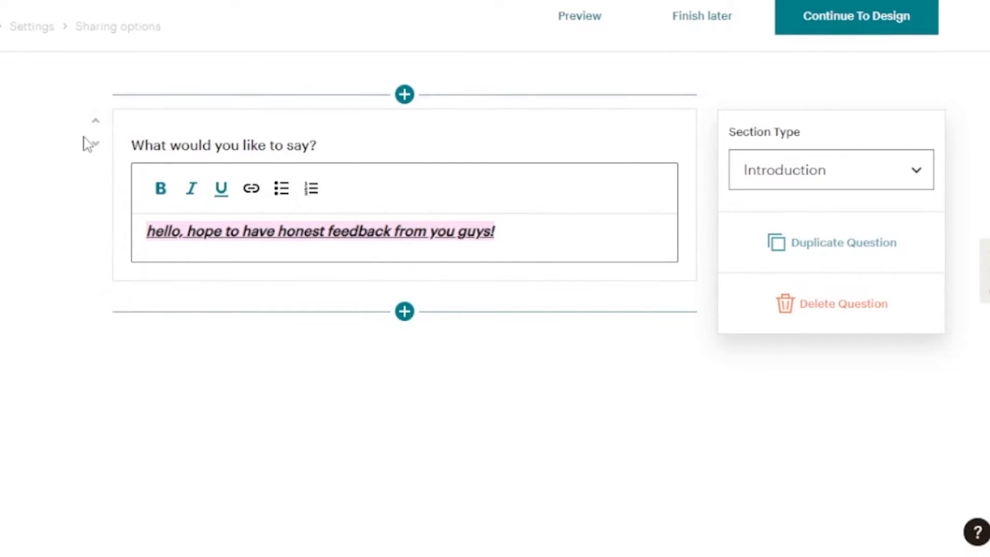
# - Add a Checkboxes question below the introduction asking "how many products of our salon you own?"
pyautogui.click(405, 313)
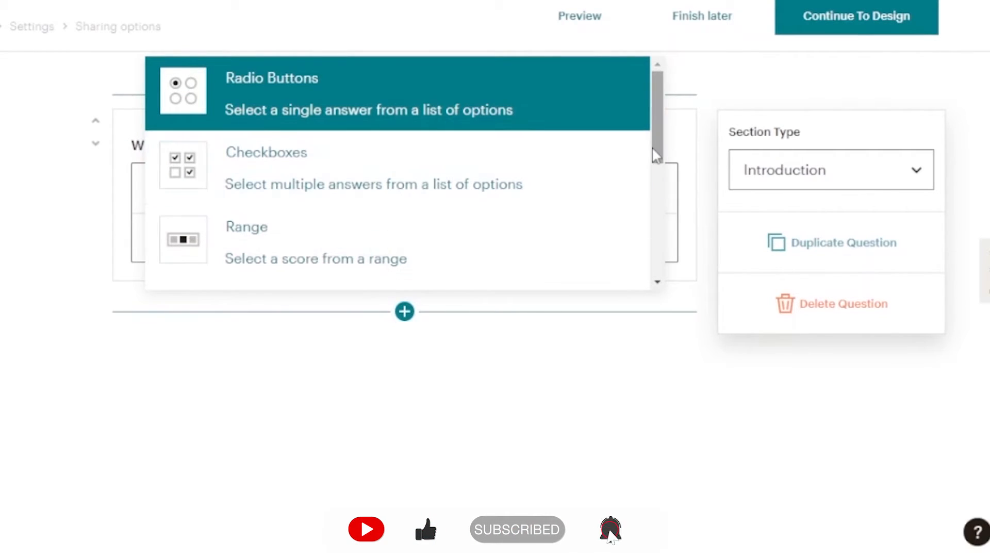
pyautogui.moveTo(658, 160)
pyautogui.mouseDown()
pyautogui.moveTo(665, 245)
pyautogui.moveTo(665, 152)
pyautogui.mouseUp()
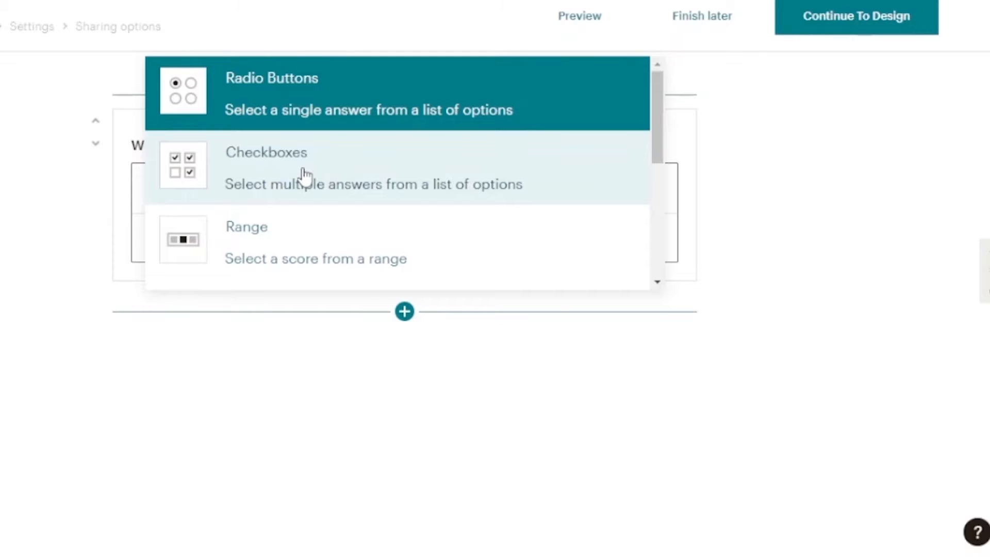
pyautogui.click(303, 176)
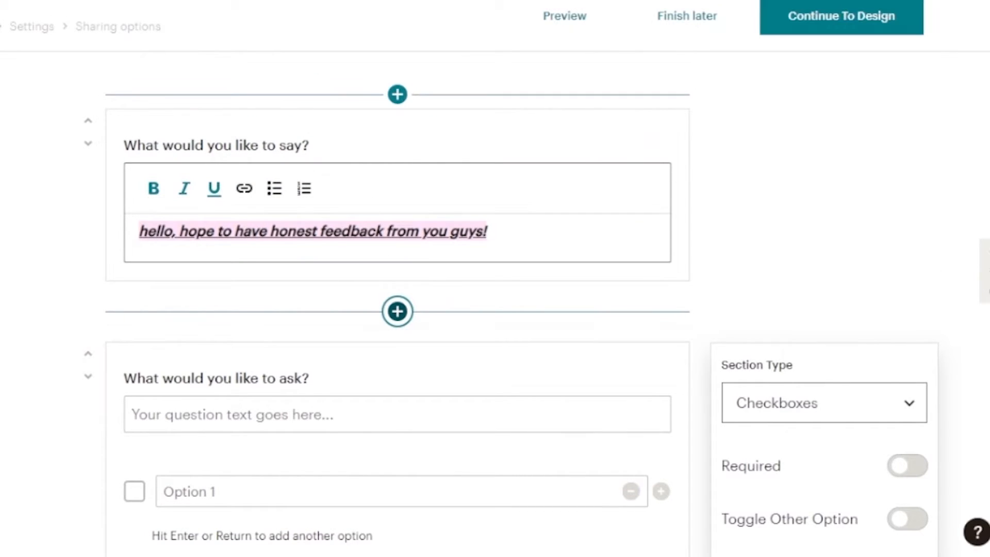
pyautogui.scroll(-2, 938, 275)
pyautogui.click(239, 308)
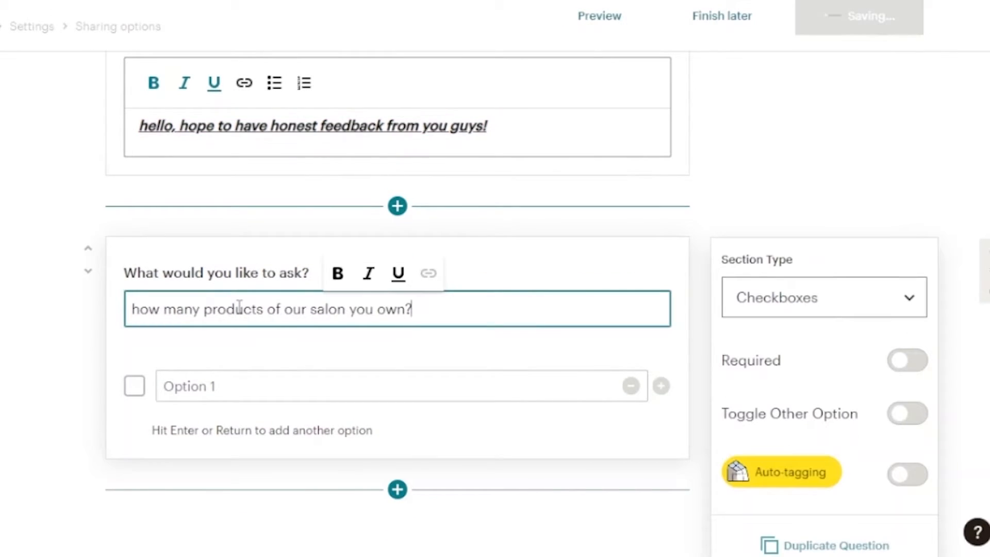
# - Give the checkbox question two answer options, "2-5" and "6-10"
pyautogui.click(255, 395)
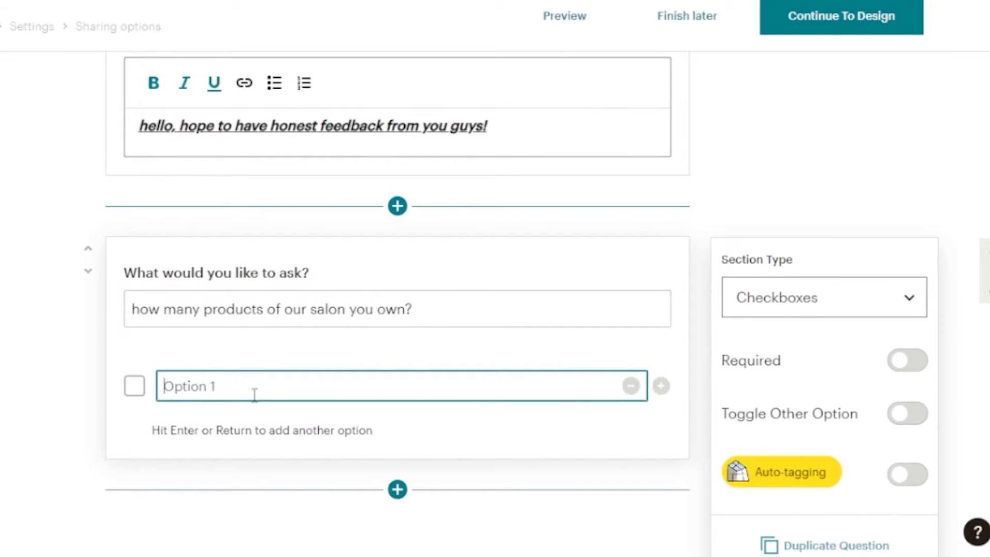
pyautogui.write('2-5')
pyautogui.press('Return')
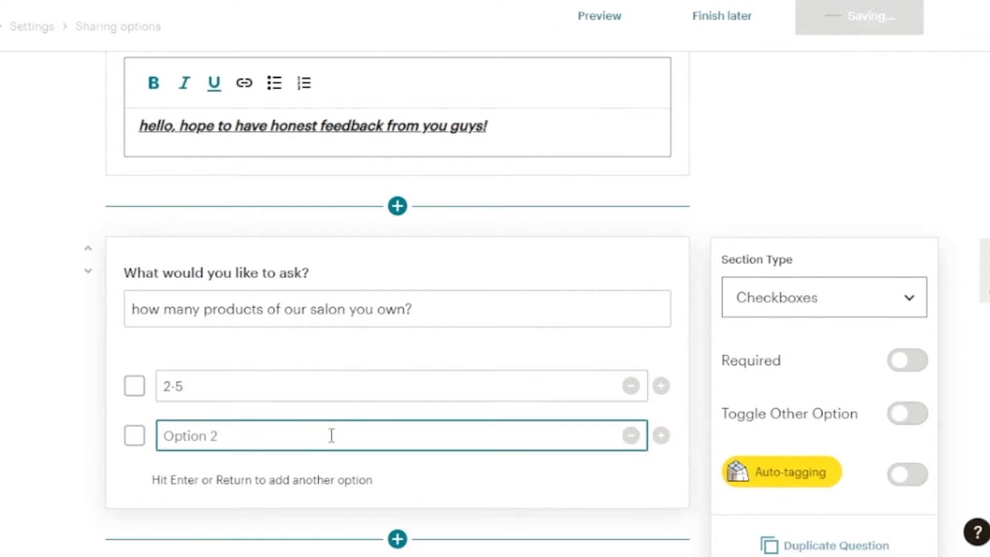
pyautogui.write('6-10')
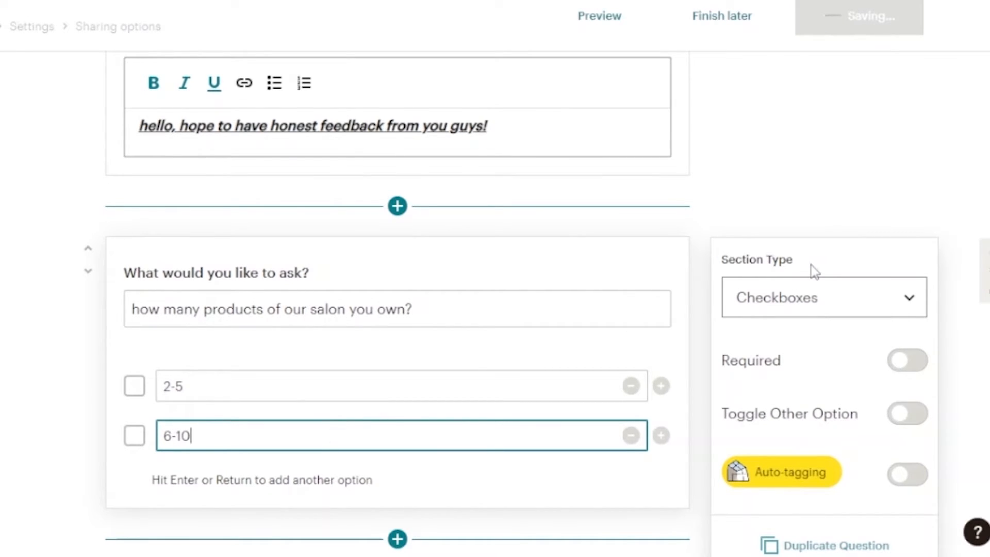
# - Add a Range question below the checkbox question asking "how is your experience with us"
pyautogui.scroll(-1, 397, 309)
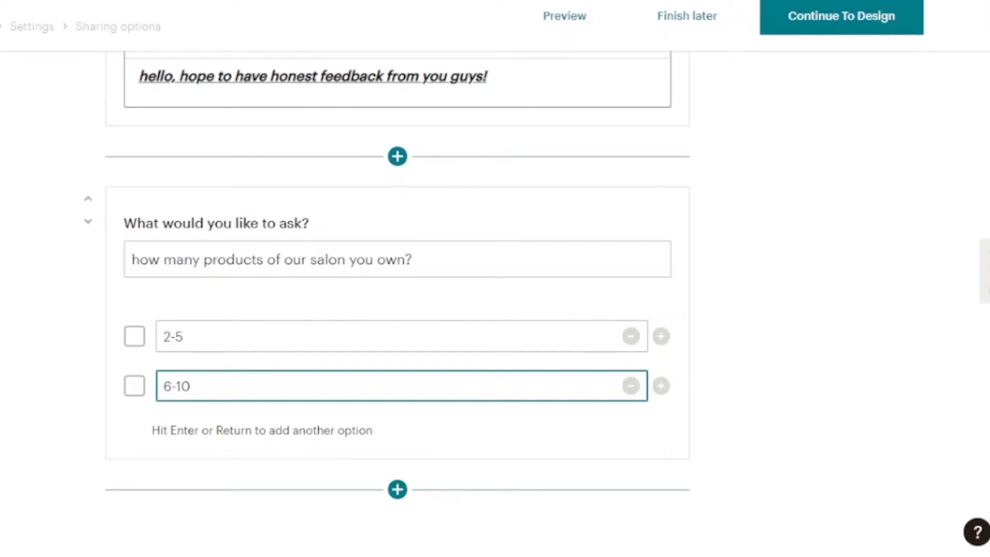
pyautogui.click(400, 490)
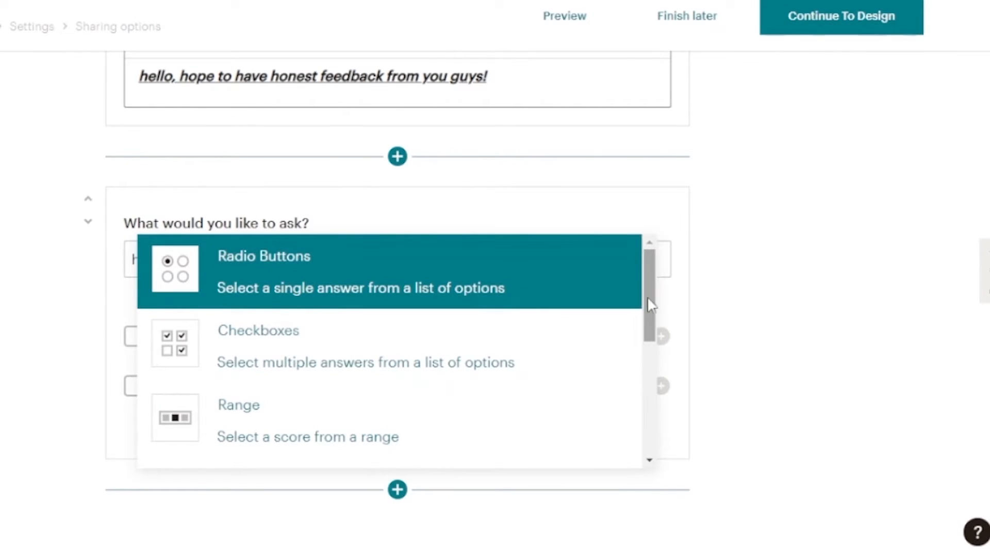
pyautogui.click(360, 408)
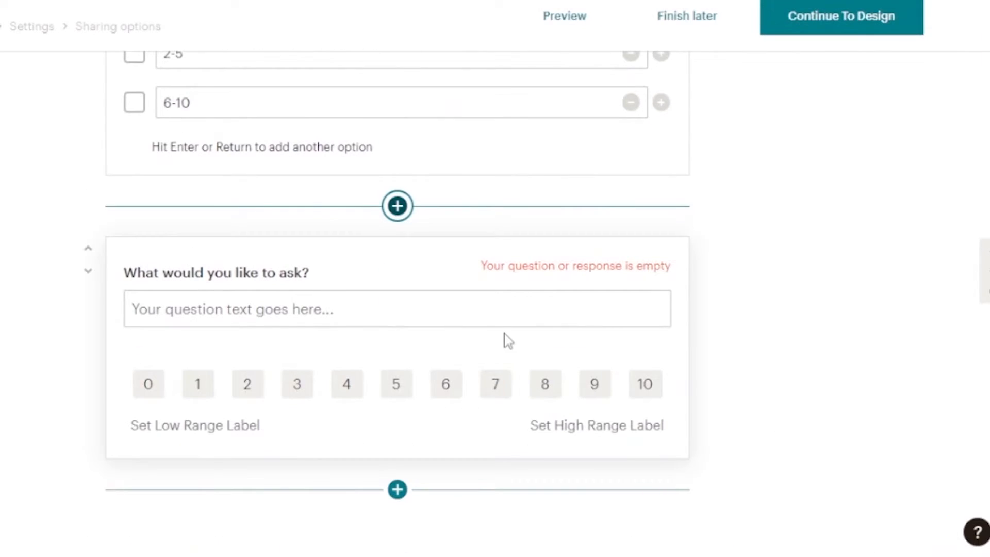
pyautogui.click(312, 301)
pyautogui.write('how is your experience with us')
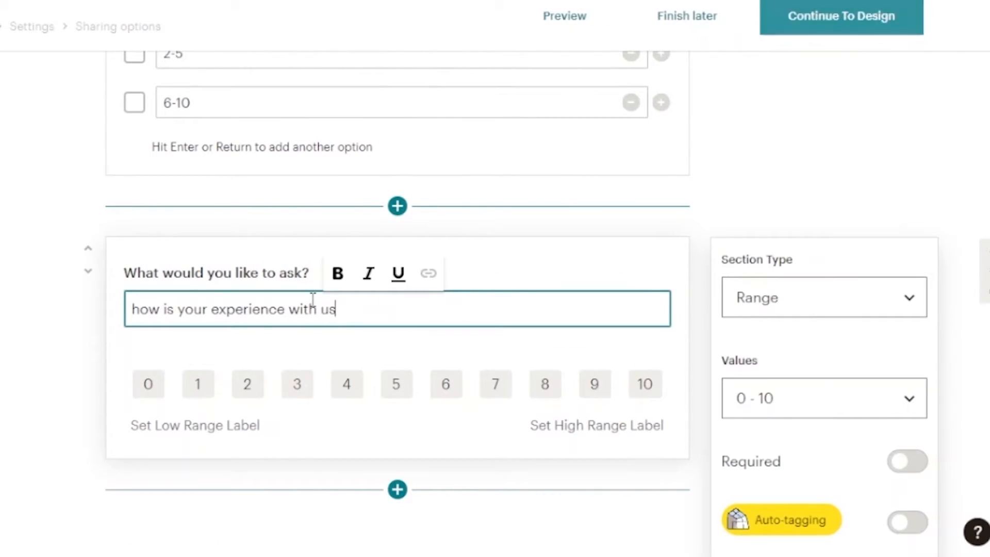
# - Label the low end of the range "verybad" and the high end "excellent"
pyautogui.click(162, 392)
pyautogui.click(228, 426)
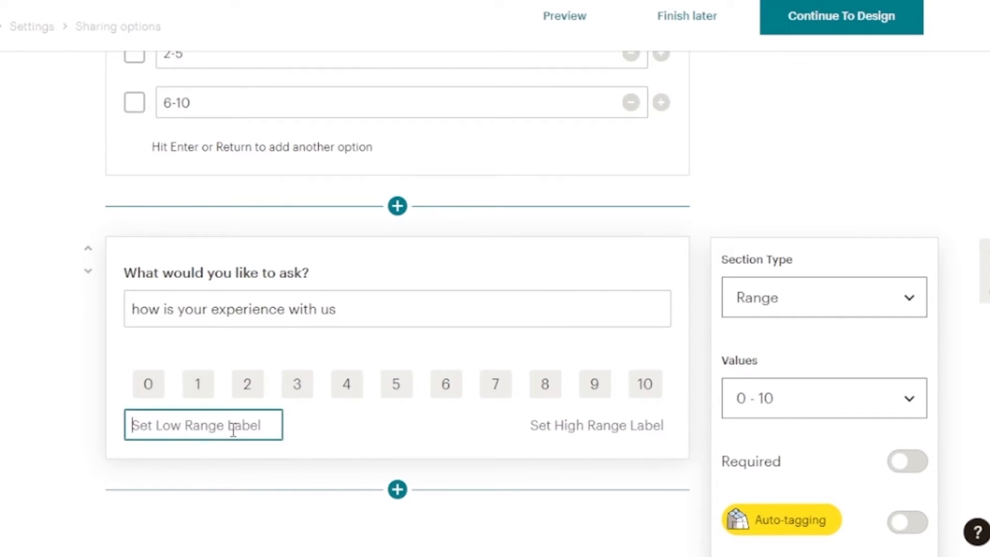
pyautogui.write('verybad')
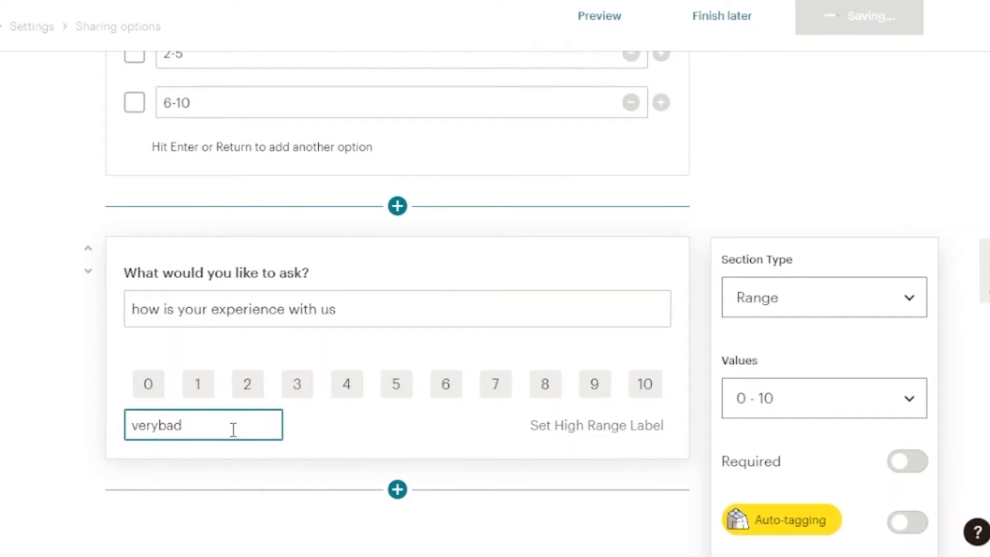
pyautogui.click(637, 419)
pyautogui.write('excellent')
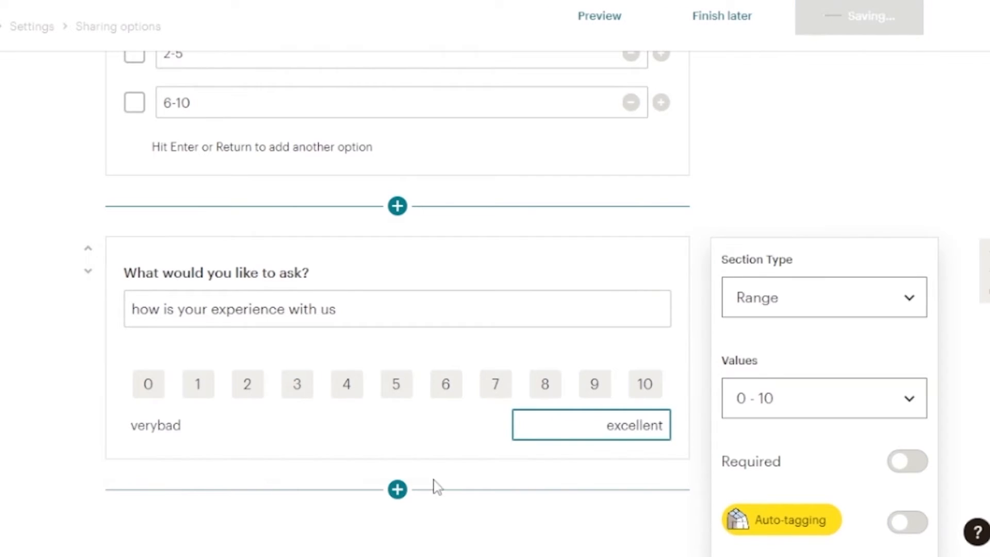
pyautogui.click(397, 490)
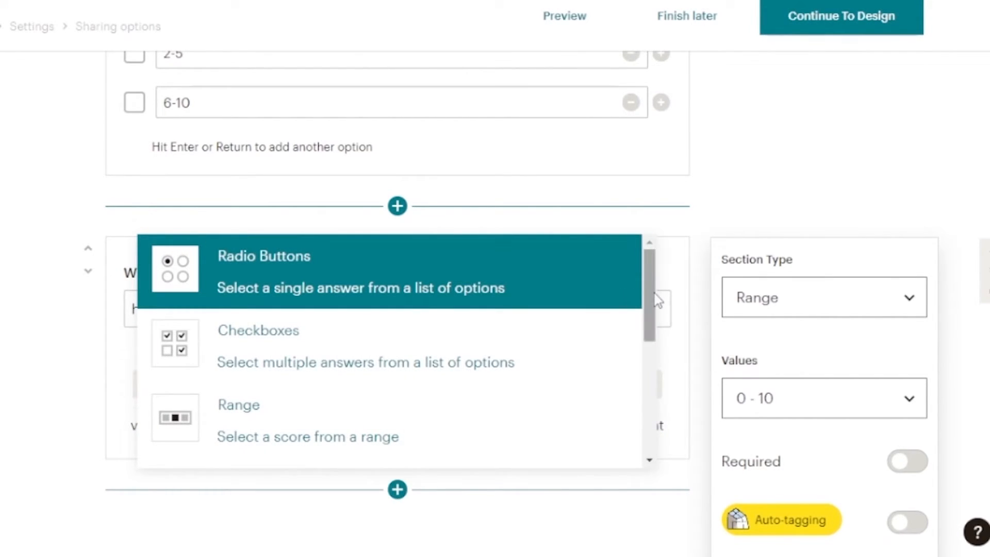
pyautogui.moveTo(651, 306); pyautogui.dragTo(664, 276)
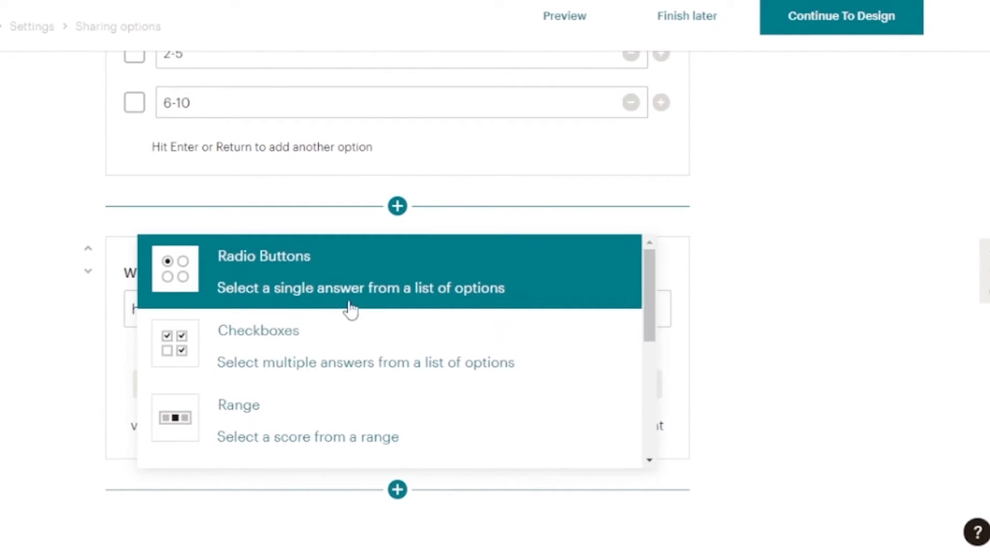
pyautogui.click(817, 301)
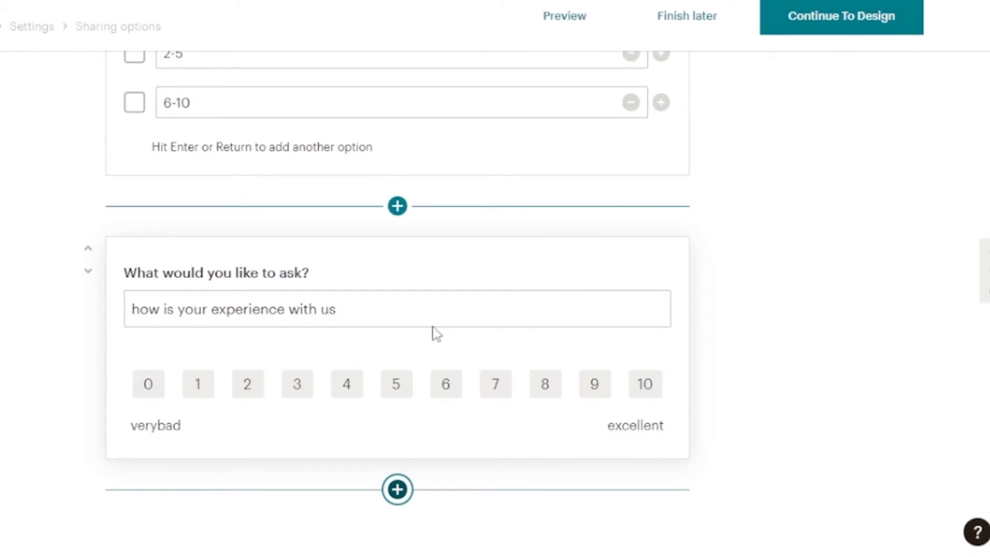
# - Check which value scales are available for the range question, including the number, star, emoji and heart scales
pyautogui.click(423, 308)
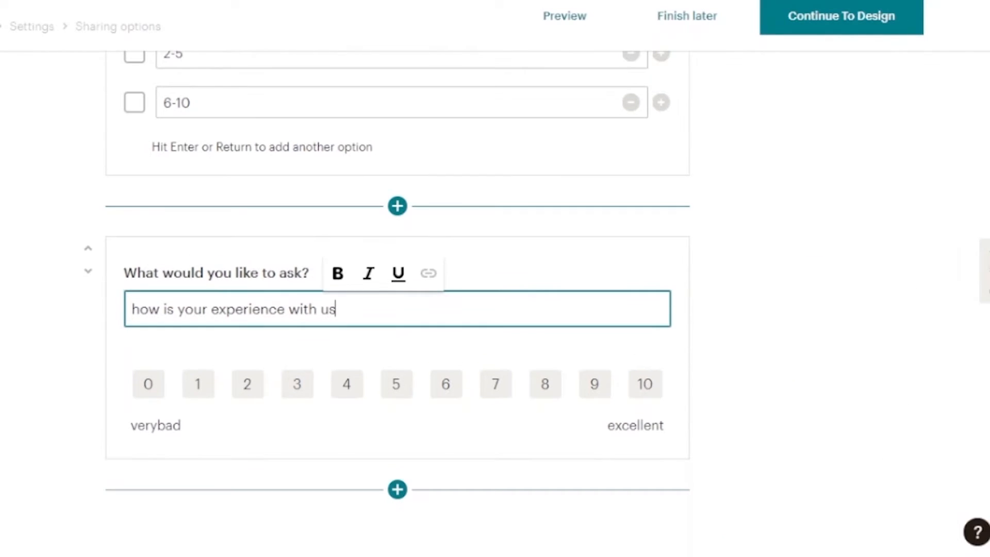
pyautogui.click(597, 320)
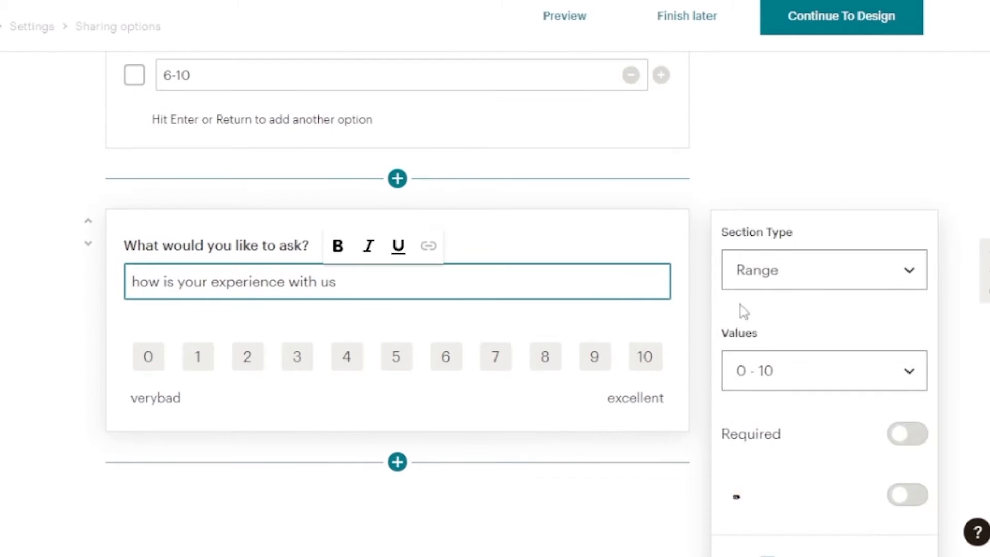
pyautogui.click(908, 392)
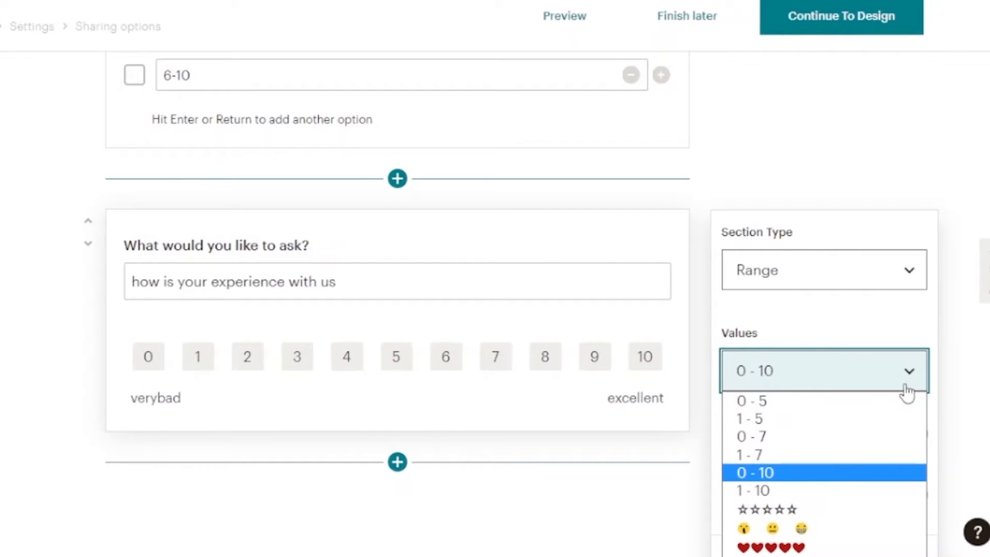
pyautogui.scroll(-1, 954, 371)
pyautogui.click(877, 276)
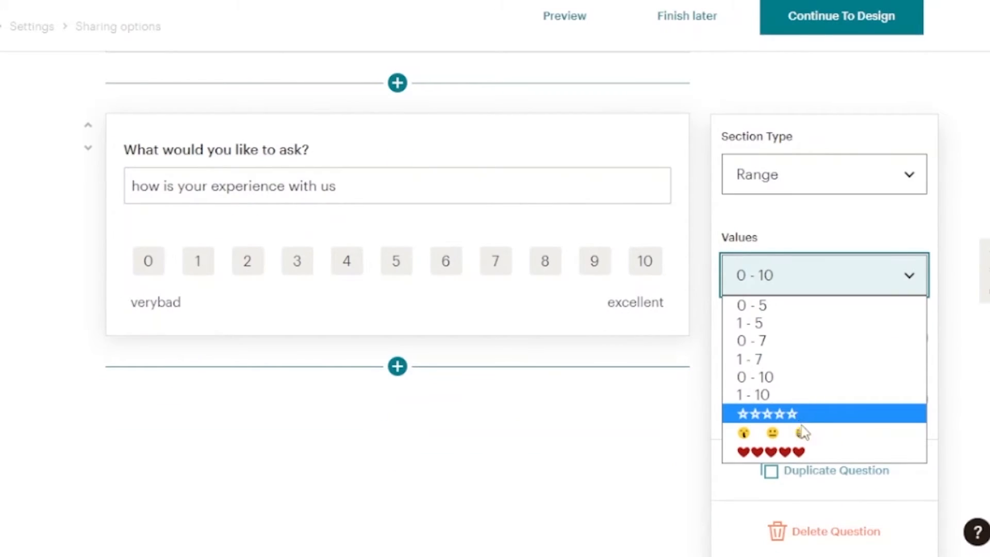
pyautogui.click(906, 279)
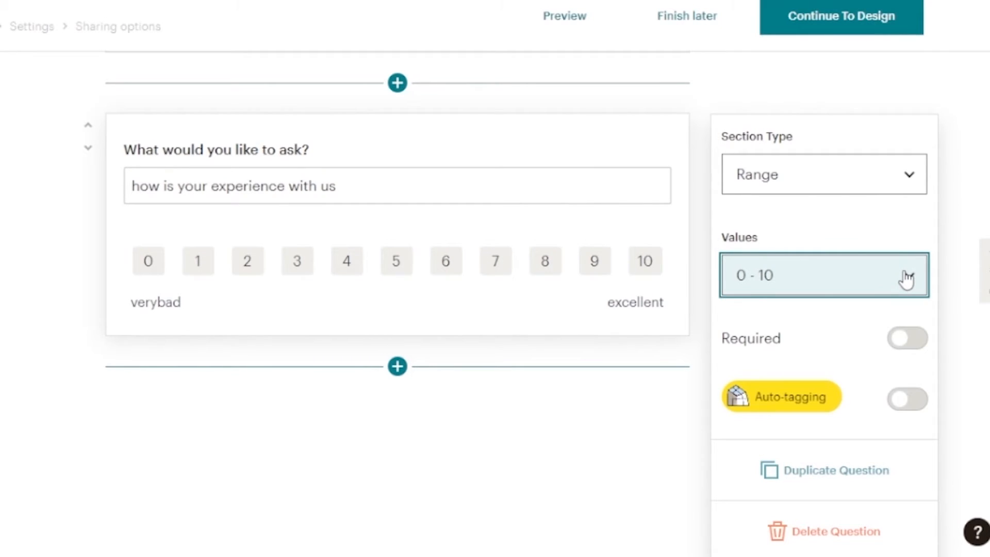
# - Make the experience range question required and continue to the survey's design stage
pyautogui.click(905, 356)
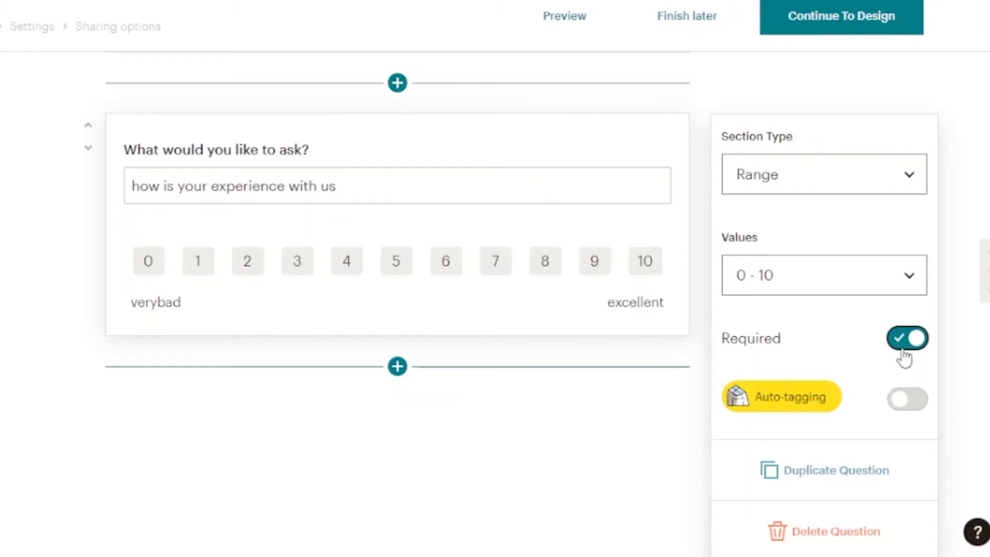
pyautogui.scroll(6, 397, 305)
pyautogui.scroll(-5, 397, 304)
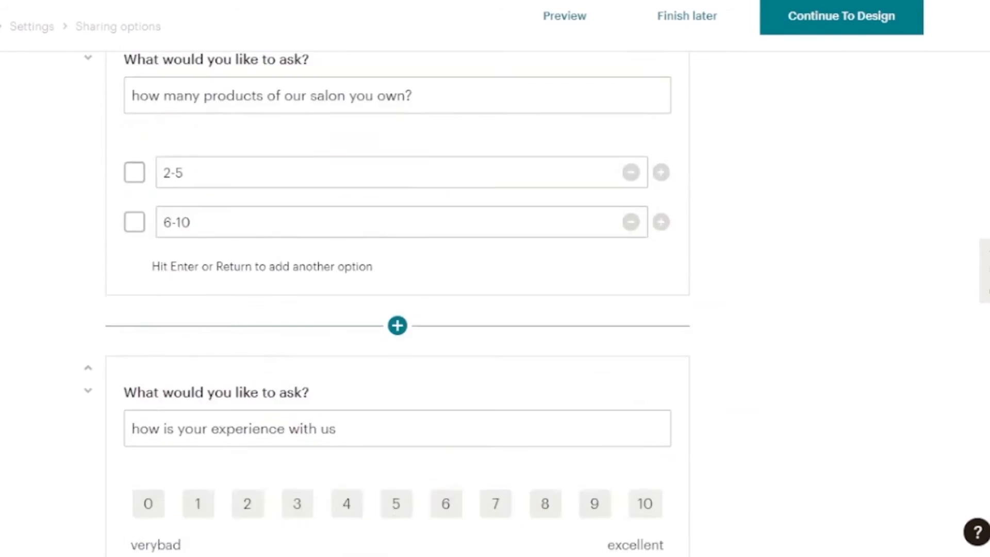
pyautogui.click(829, 26)
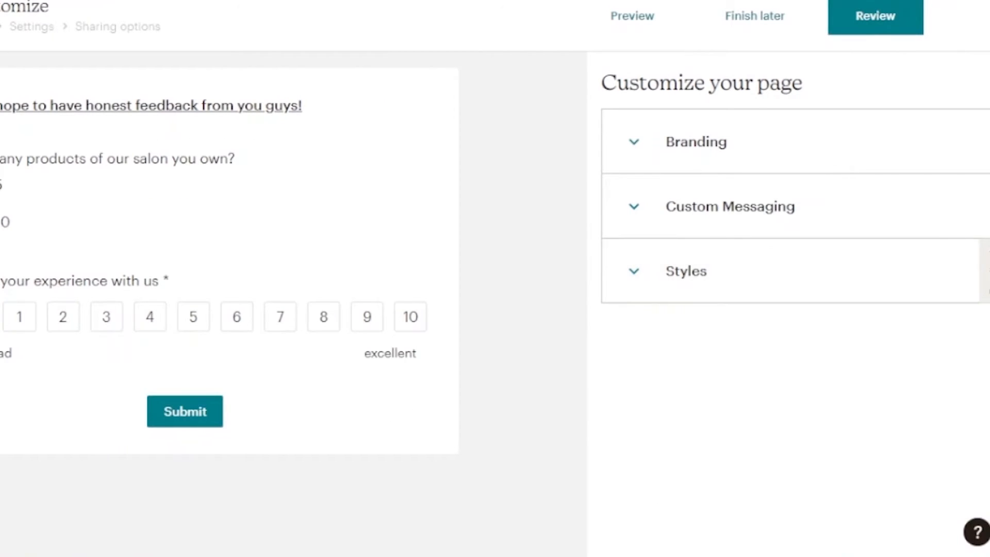
# - Look over the survey's design page and examine its Branding options
pyautogui.scroll(-3, 495, 305)
pyautogui.scroll(3, 495, 304)
pyautogui.click(640, 137)
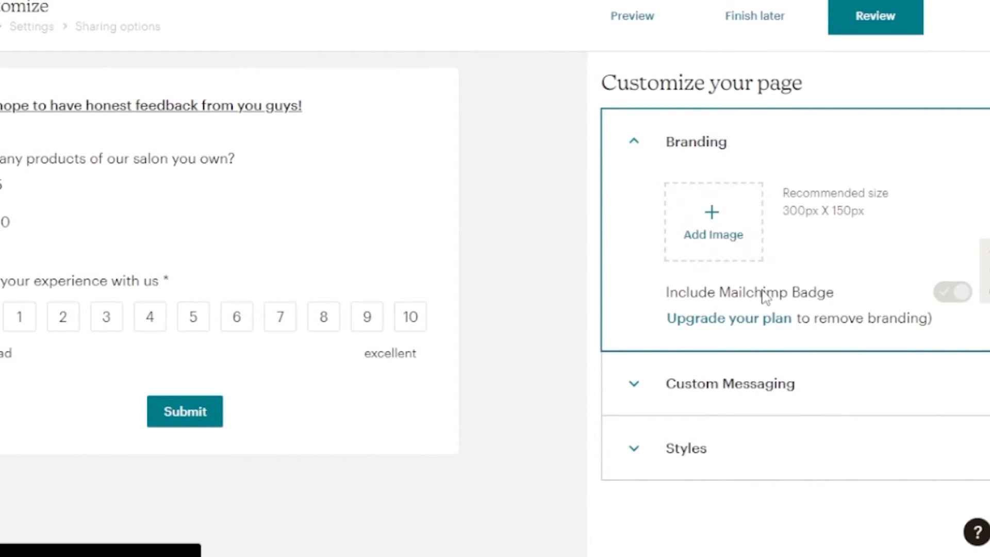
pyautogui.click(636, 136)
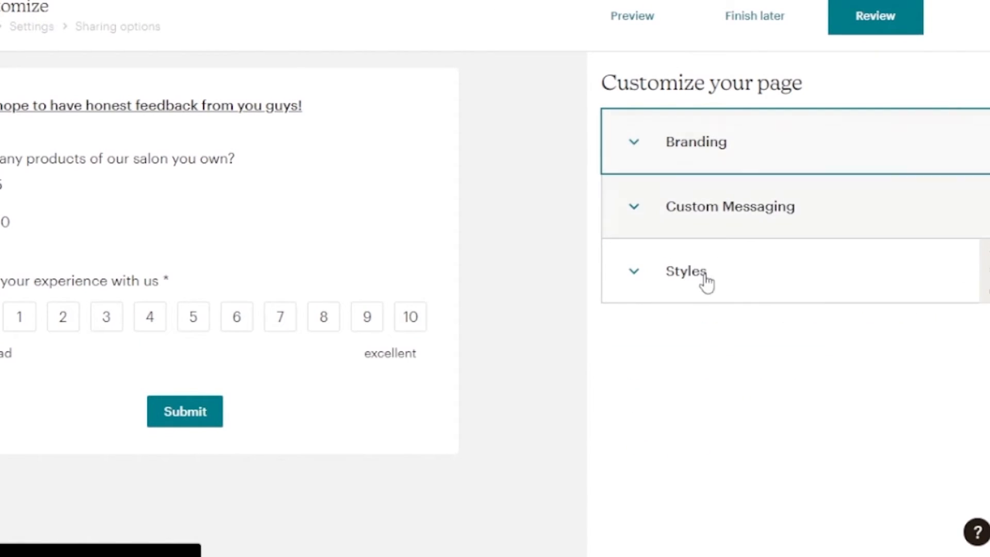
# - Examine the Custom Messaging options, including the survey title, submit button label, confirmation, closed survey and required response error messages
pyautogui.click(661, 212)
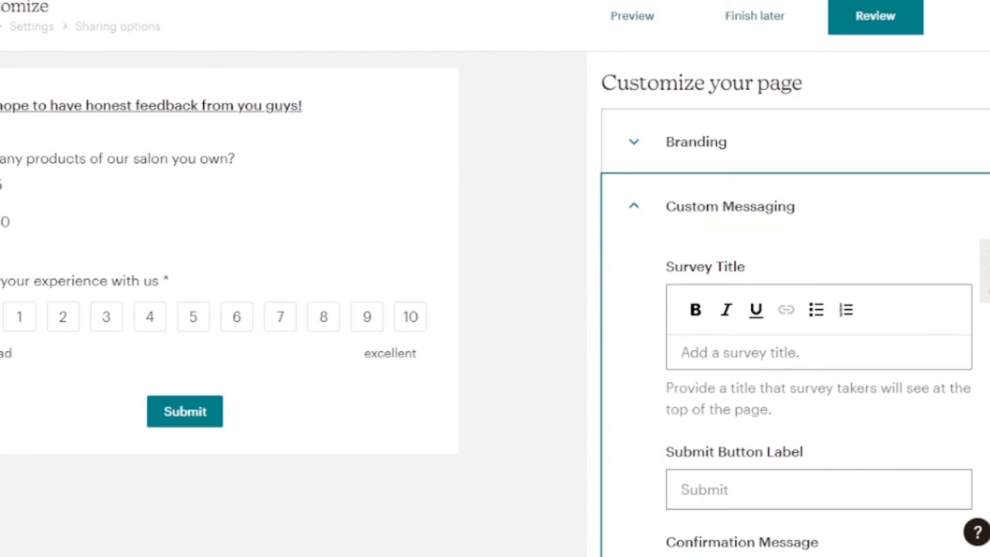
pyautogui.scroll(-5, 495, 303)
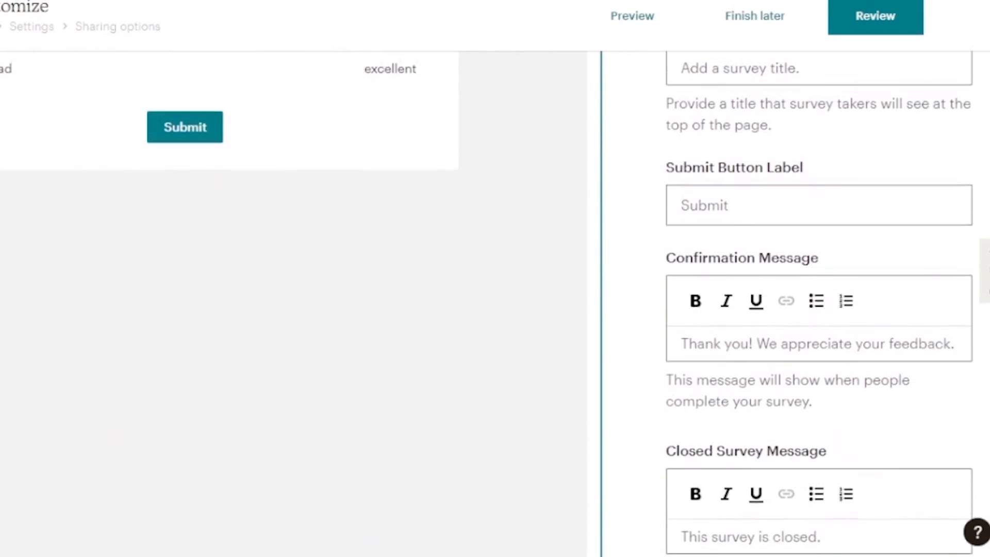
pyautogui.click(986, 271)
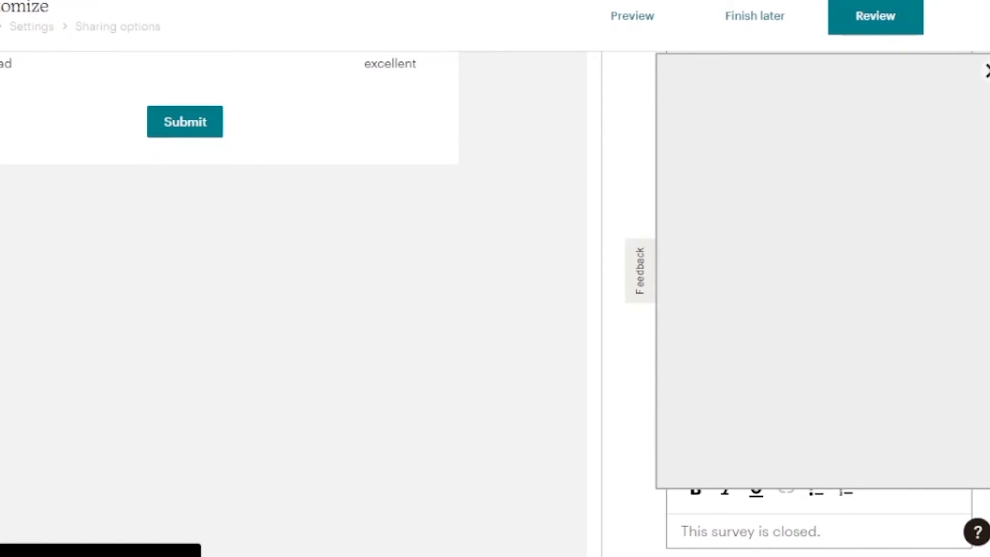
pyautogui.click(988, 71)
pyautogui.scroll(2, 794, 304)
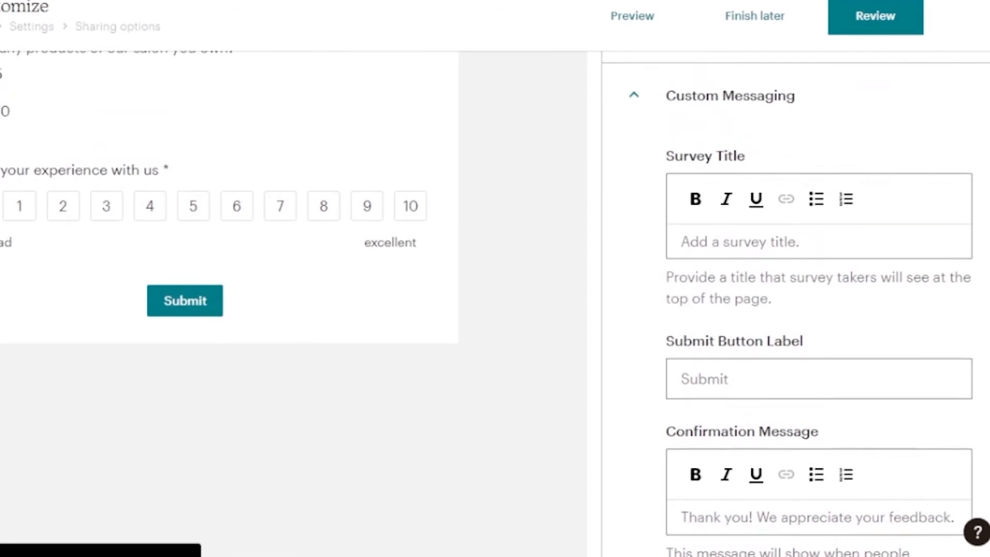
pyautogui.scroll(-6, 794, 305)
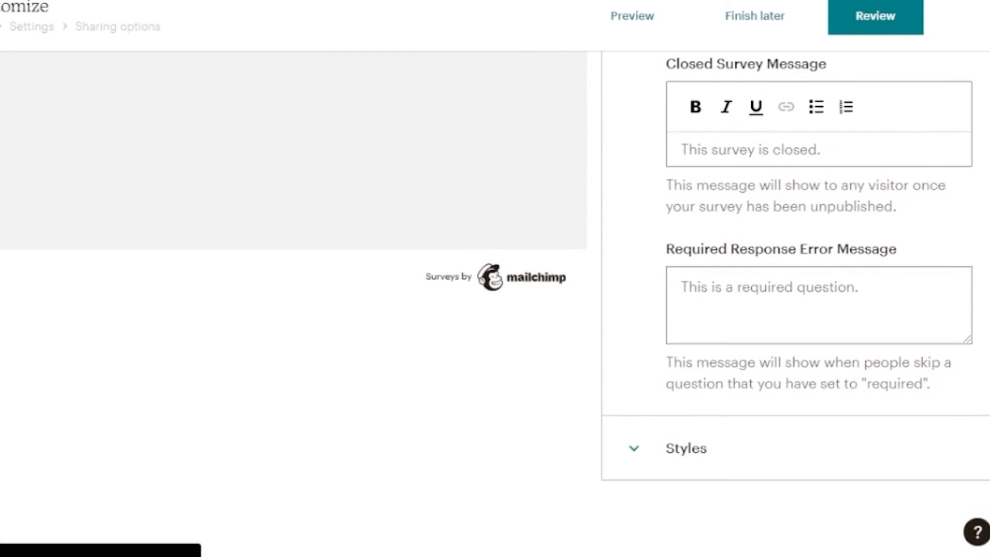
pyautogui.scroll(6, 795, 305)
pyautogui.scroll(-5, 822, 420)
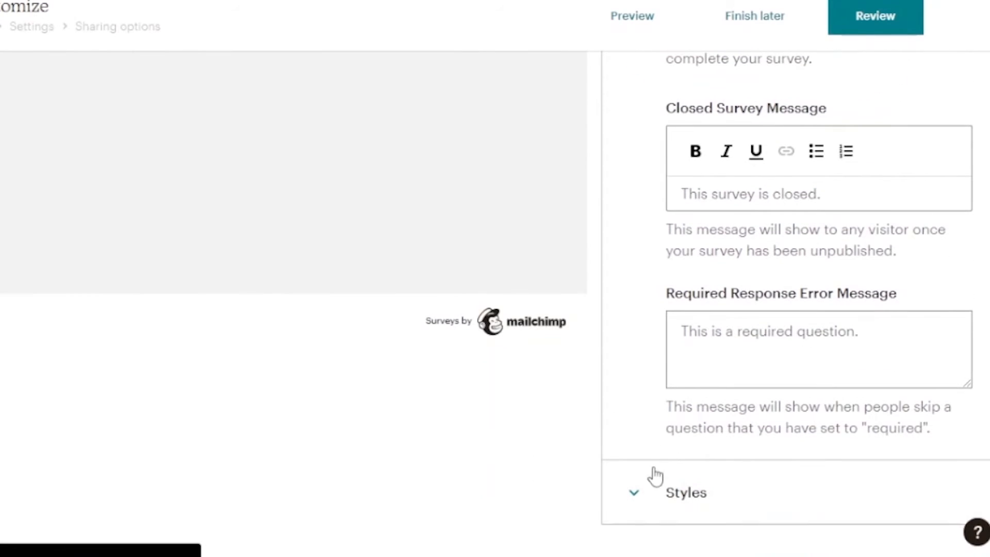
# - Set the survey page's background color to the light pink #F3A5A5 in the Styles options
pyautogui.click(652, 484)
pyautogui.scroll(-3, 651, 484)
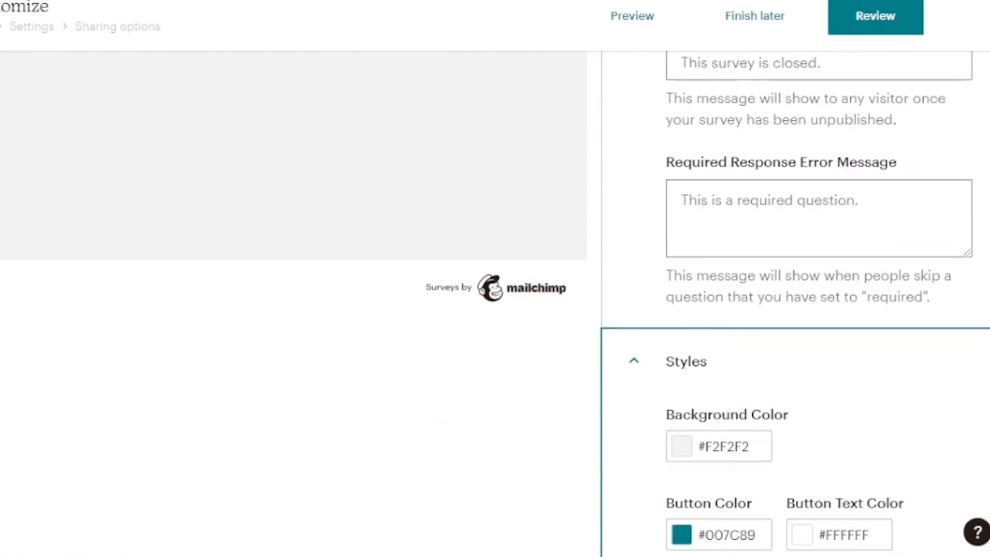
pyautogui.scroll(-2, 795, 319)
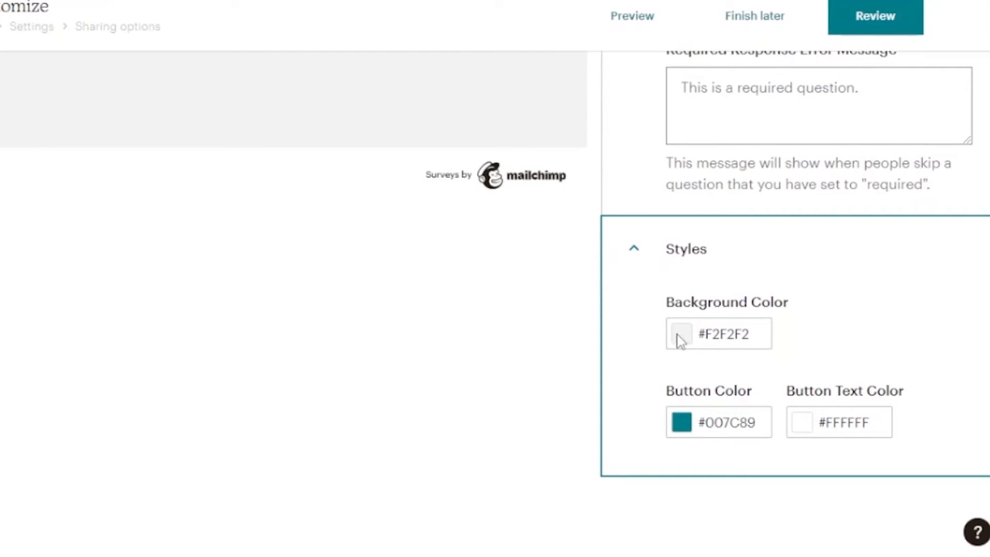
pyautogui.click(702, 334)
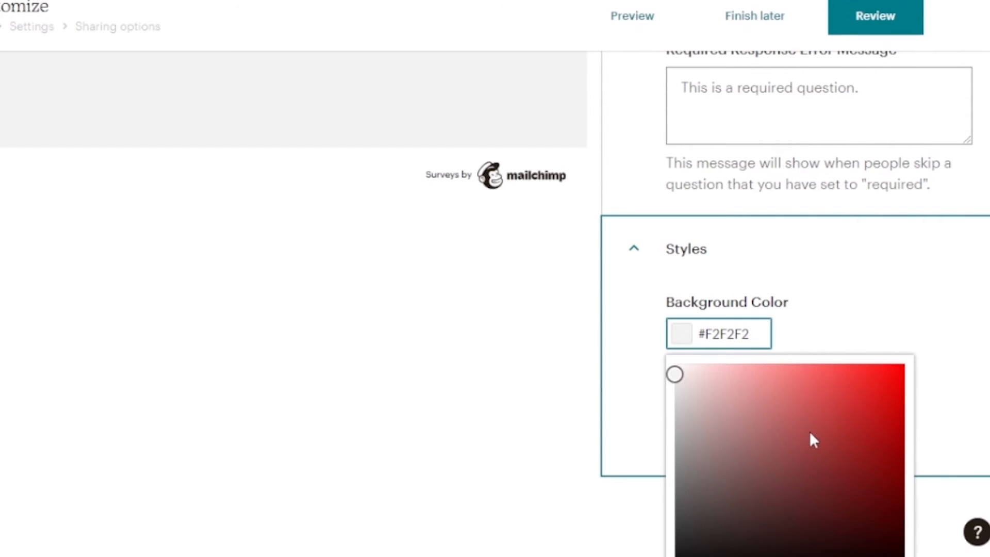
pyautogui.click(699, 334)
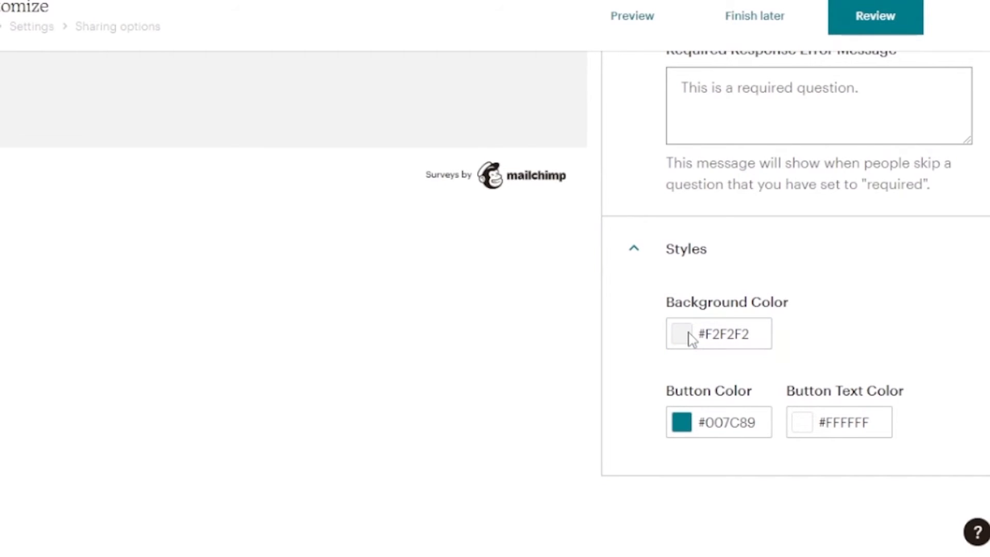
pyautogui.click(702, 334)
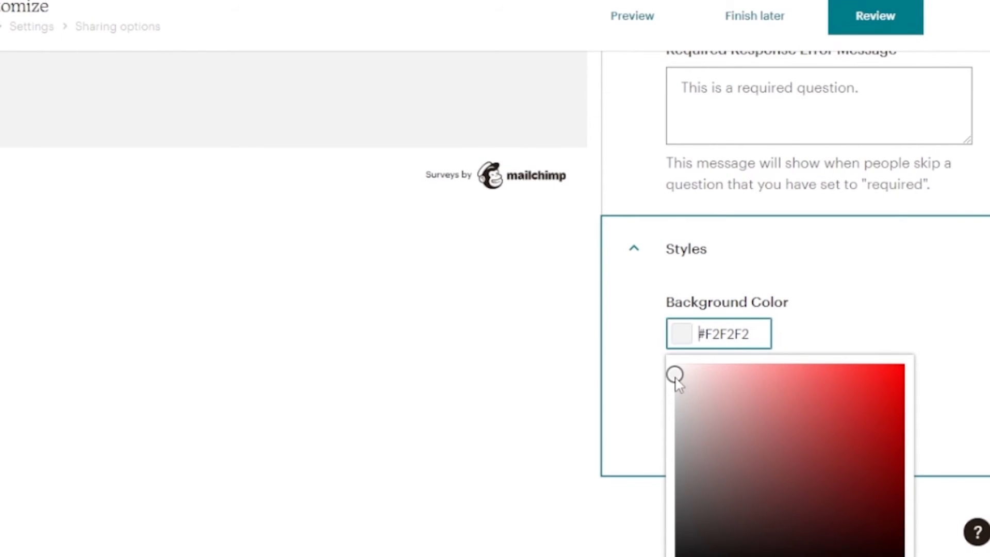
pyautogui.moveTo(840, 408); pyautogui.dragTo(750, 358)
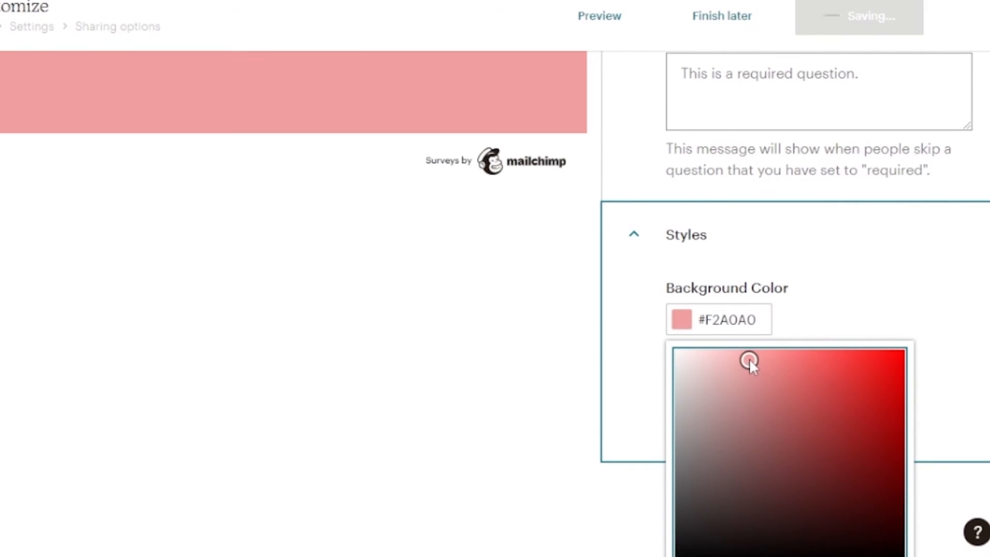
pyautogui.click(533, 317)
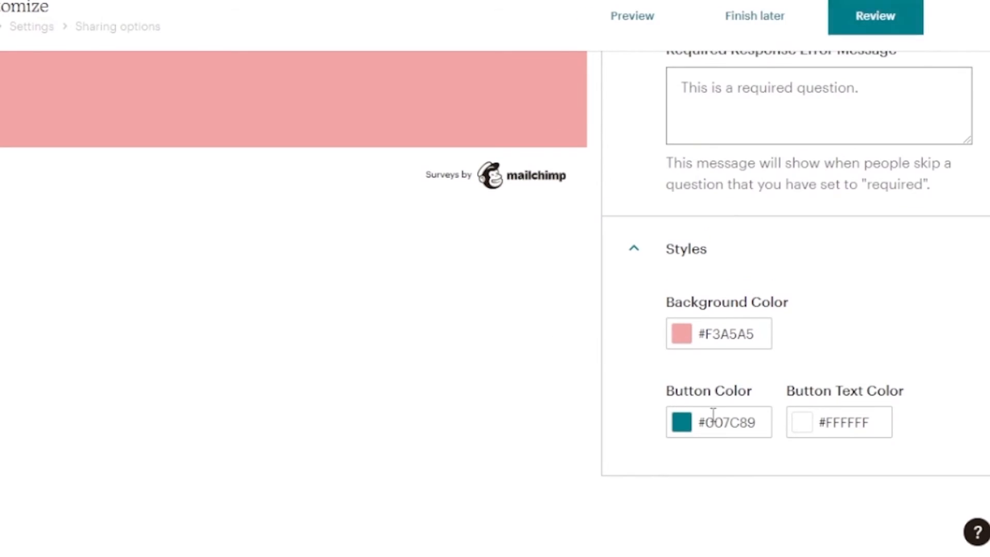
# - Proceed from the design stage to the survey's review and look over its sharing options and settings
pyautogui.scroll(15, 794, 309)
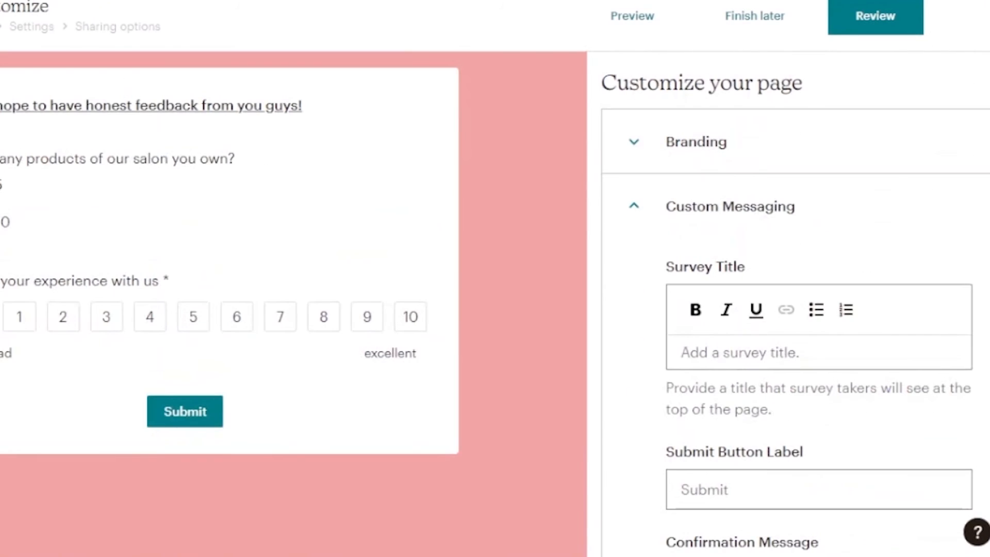
pyautogui.click(858, 14)
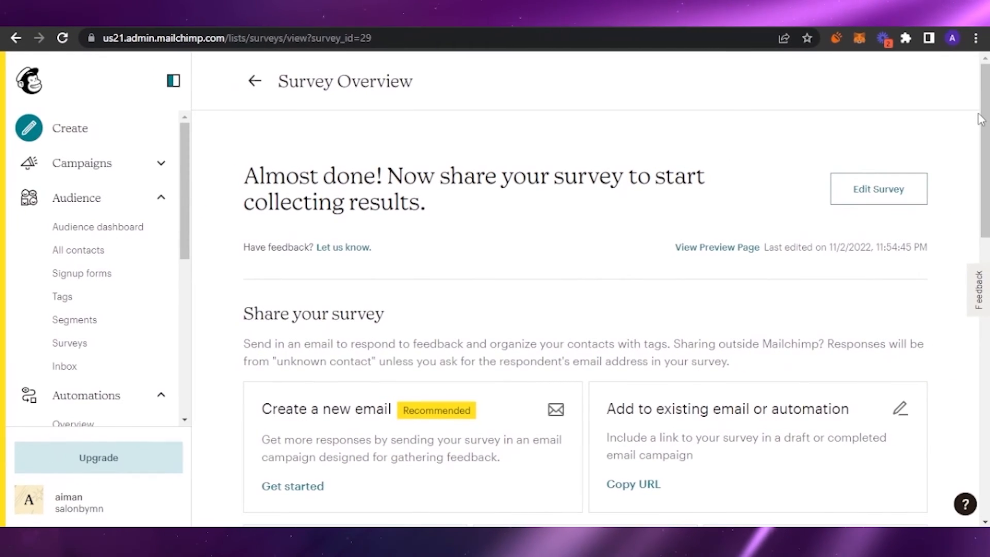
pyautogui.scroll(-3, 980, 118)
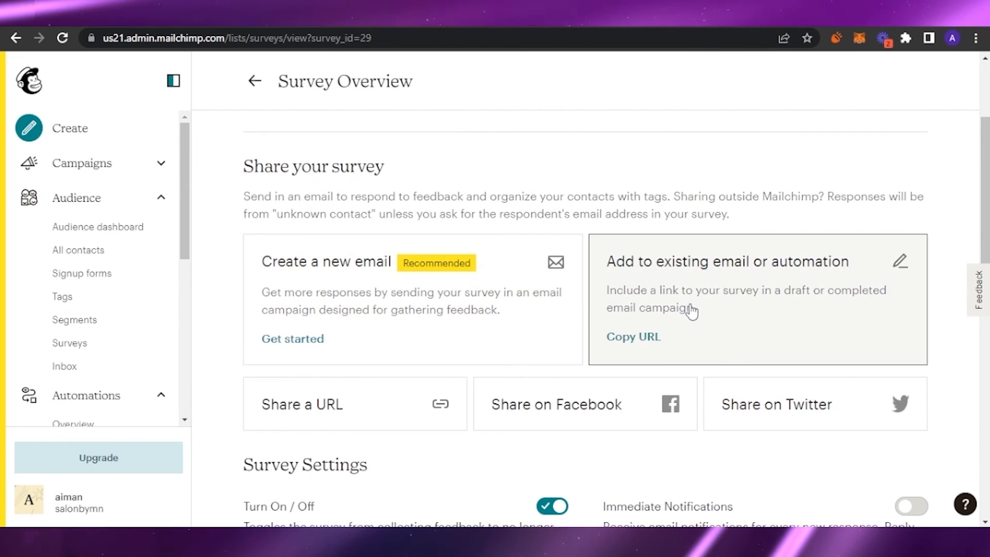
pyautogui.scroll(-3, 586, 309)
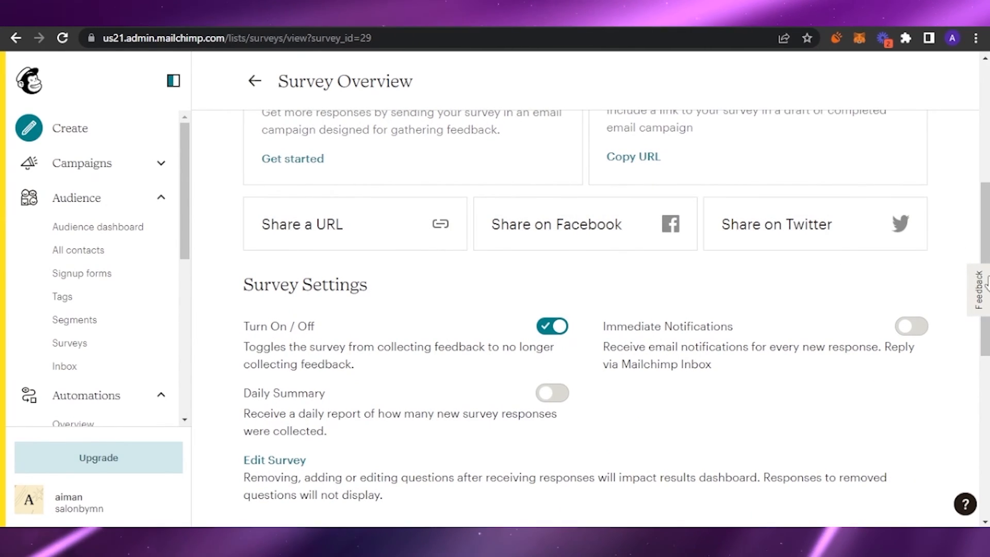
pyautogui.moveTo(986, 227); pyautogui.dragTo(986, 262)
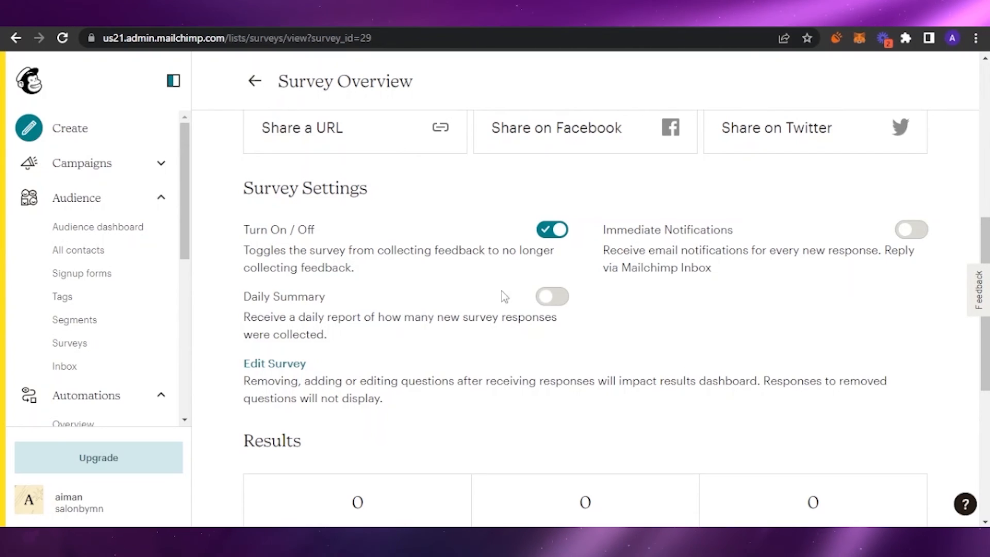
# - Switch the survey off and on again, and enable its Immediate Notifications and Daily Summary settings
pyautogui.click(549, 235)
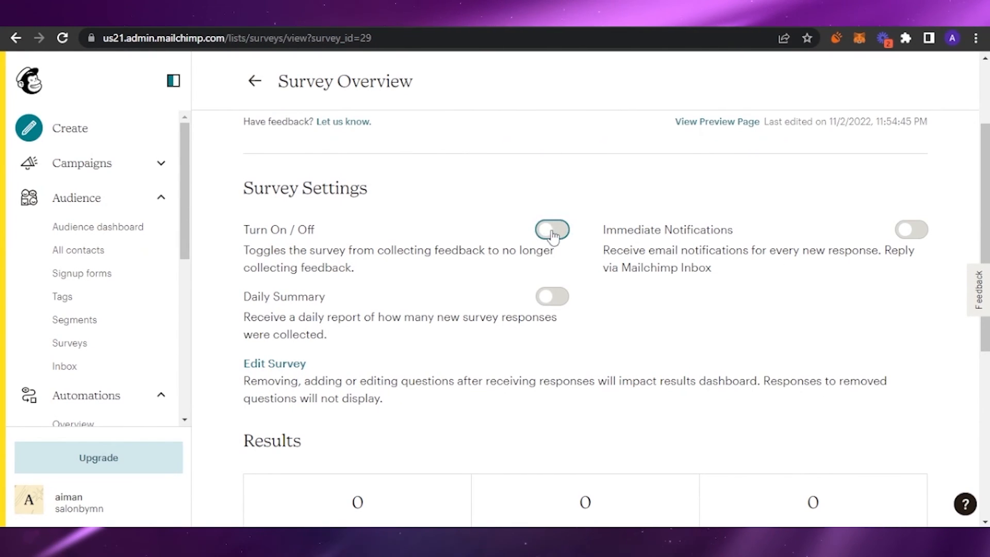
pyautogui.click(553, 235)
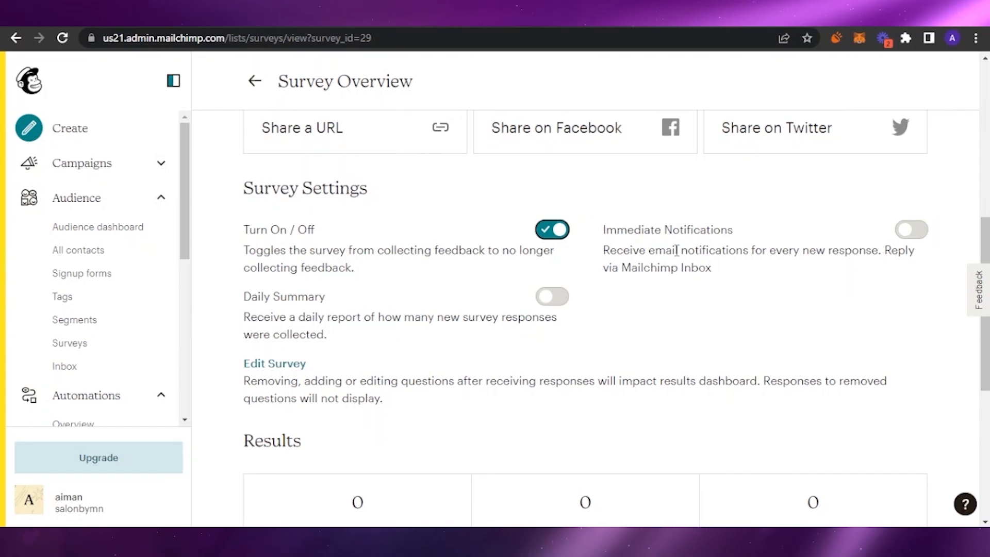
pyautogui.click(912, 230)
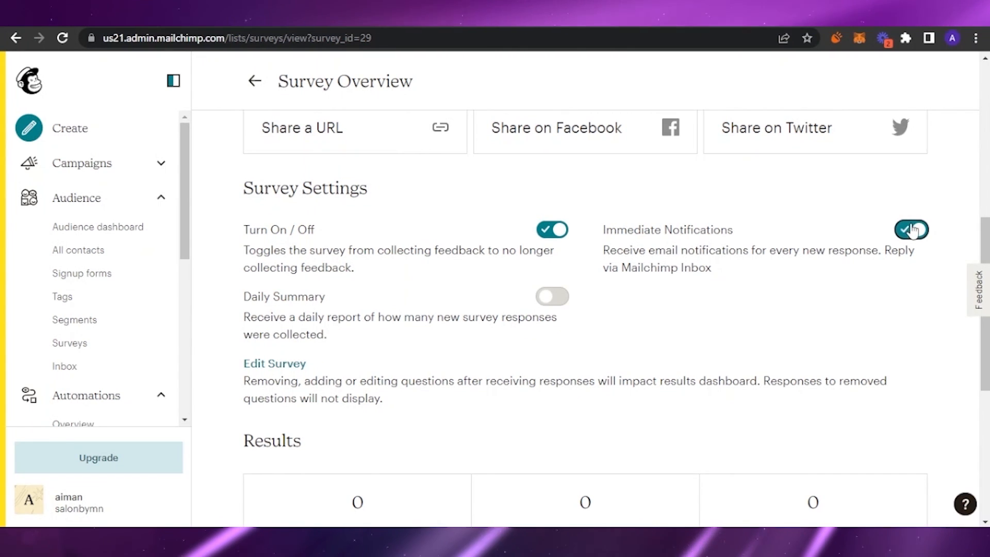
pyautogui.click(549, 299)
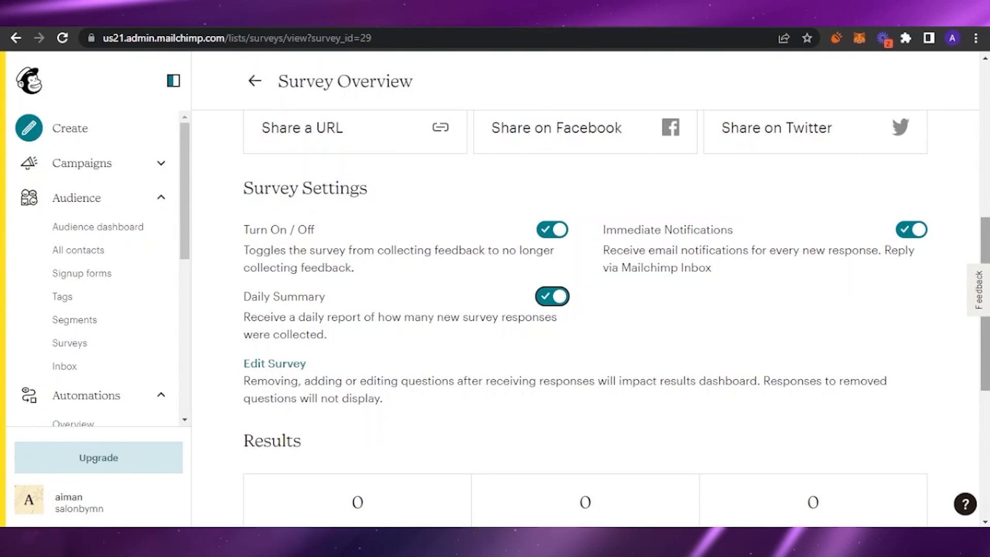
# - Examine the survey's contact results and per-question responses, and return to the start of the overview
pyautogui.scroll(-5, 585, 309)
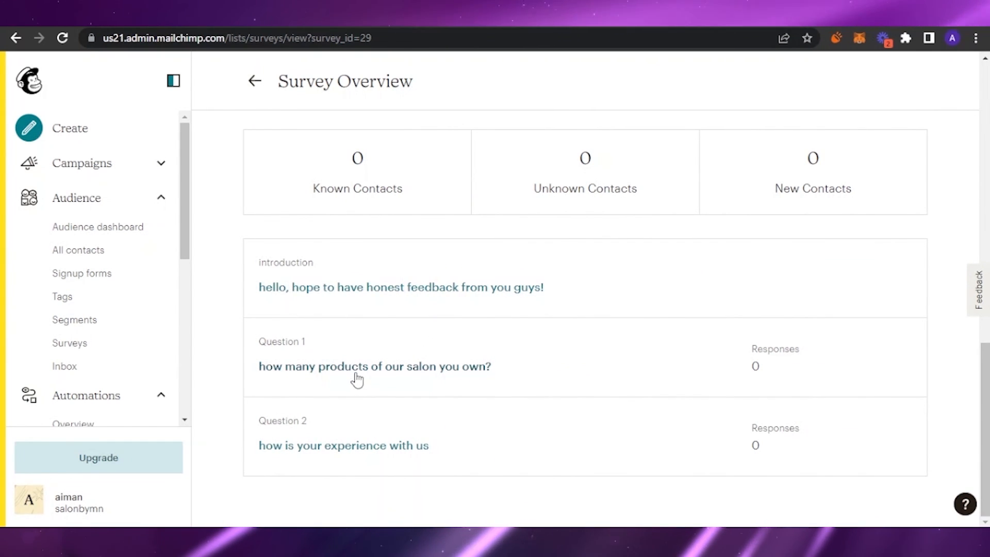
pyautogui.scroll(1, 370, 444)
pyautogui.moveTo(986, 413); pyautogui.dragTo(977, 41)
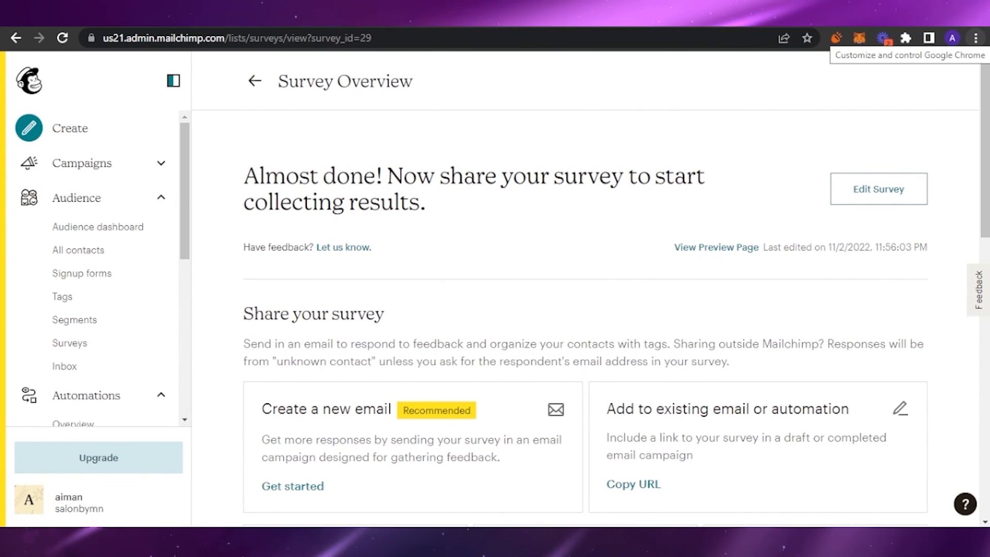